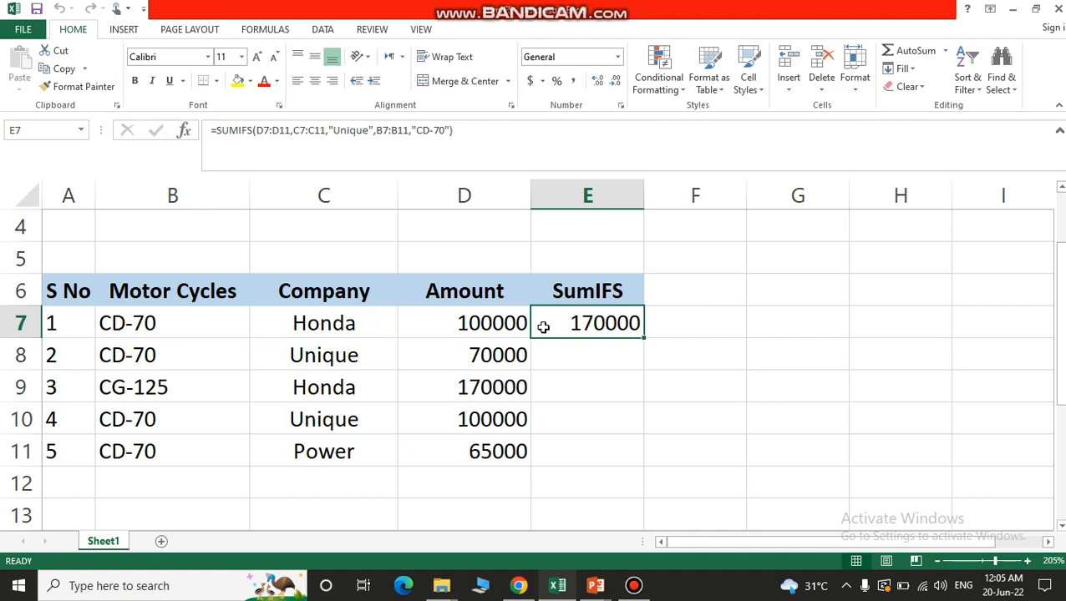
Step: Review the first record's motor cycle, company and amount, along with the existing SUMIFS formula in E7
left_click(368, 322)
left_click(131, 312)
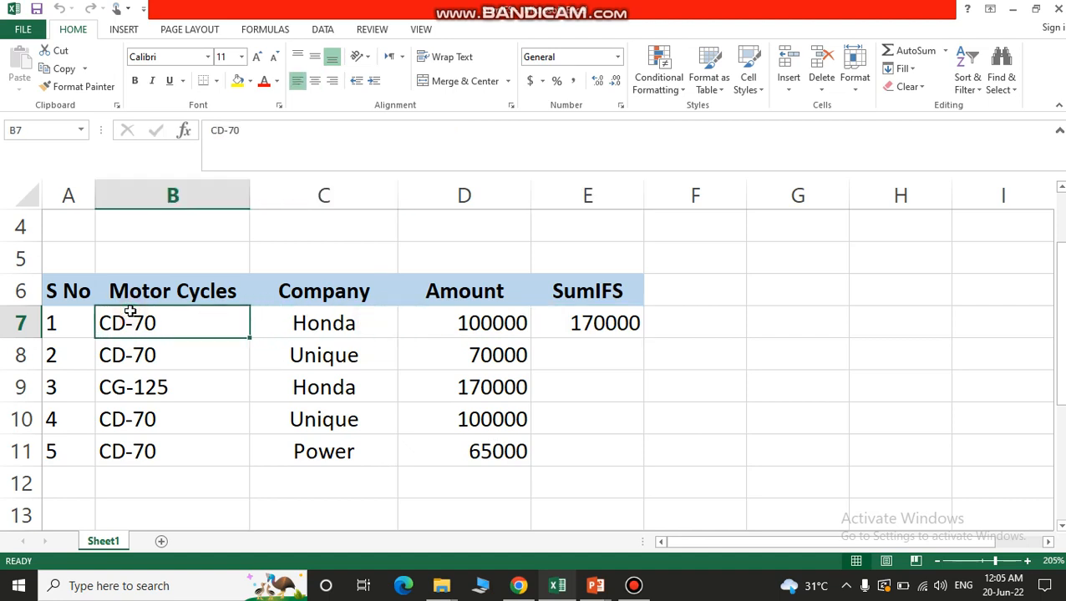
left_click(610, 337)
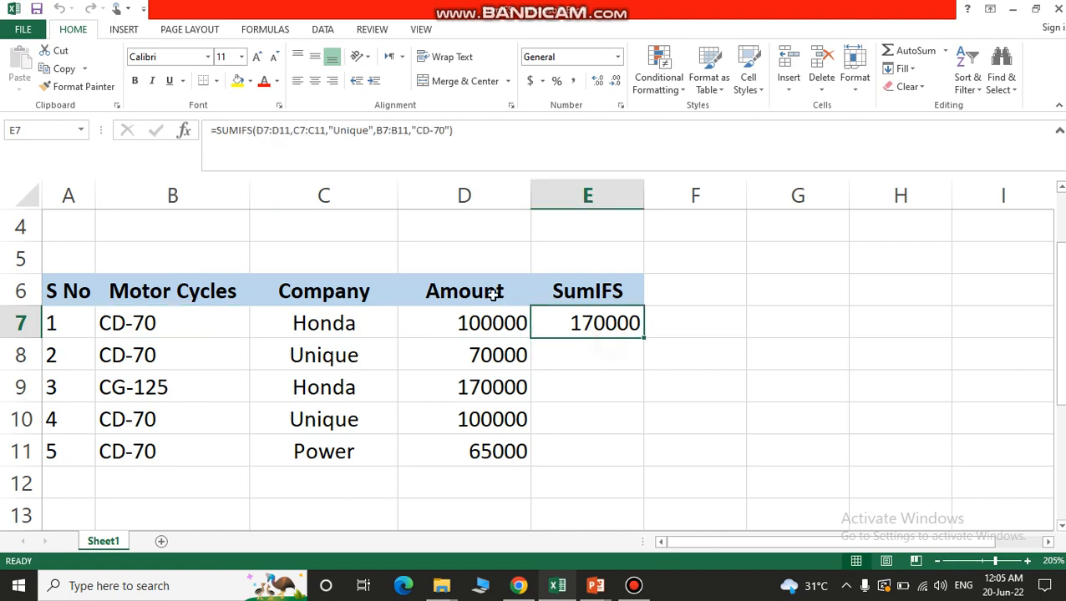
left_click(512, 298)
left_click(509, 314)
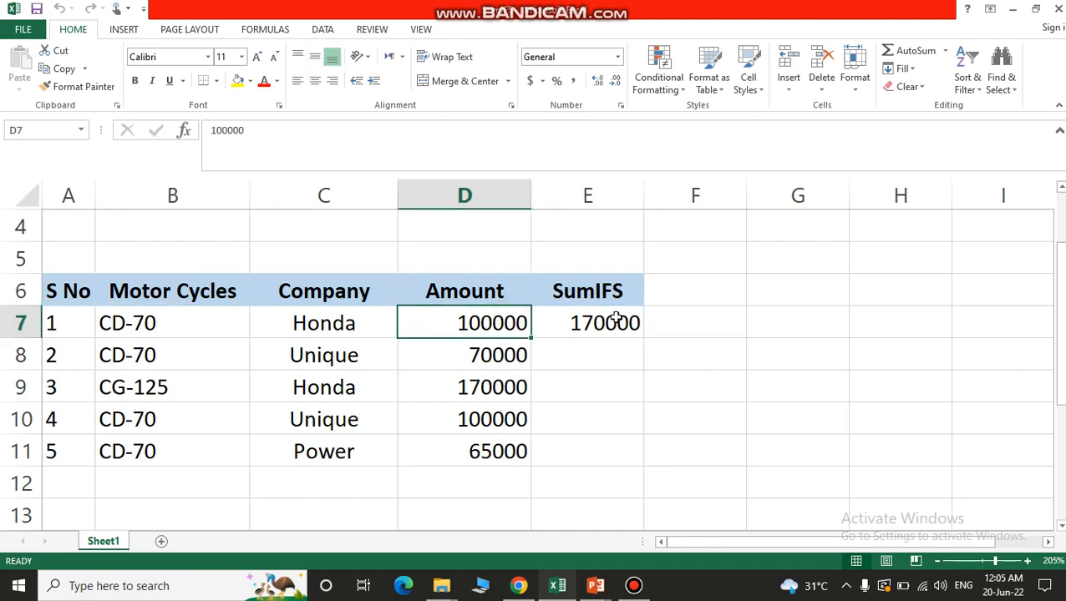
key("alt+Tab")
key("alt+Tab")
Step: Start a new SUMIFS formula in cell E7, replacing the existing one
left_click(616, 318)
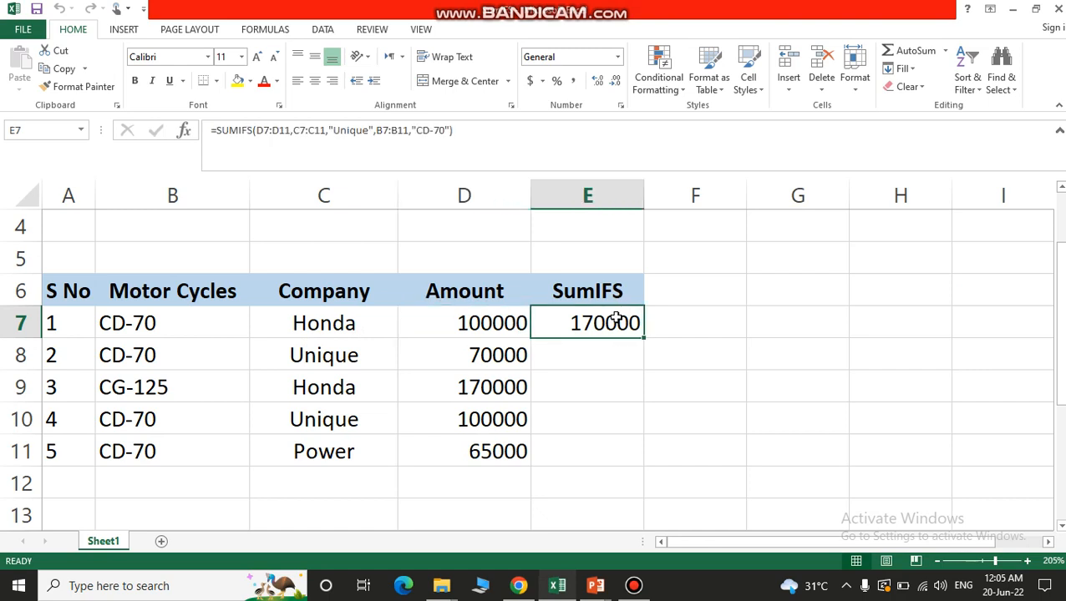
type("=sumf")
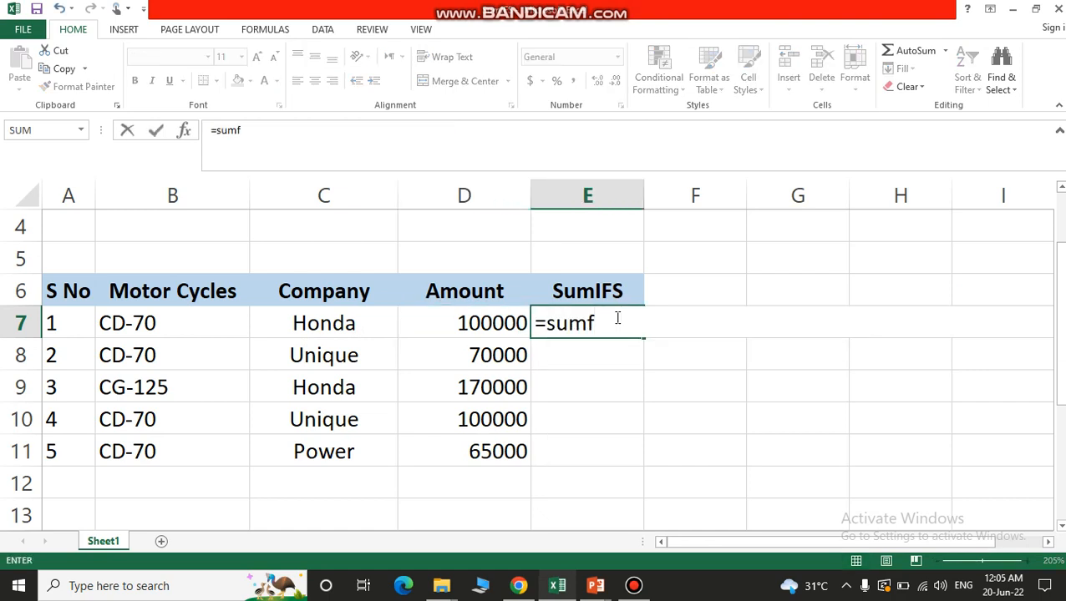
key("BackSpace")
type("ifs")
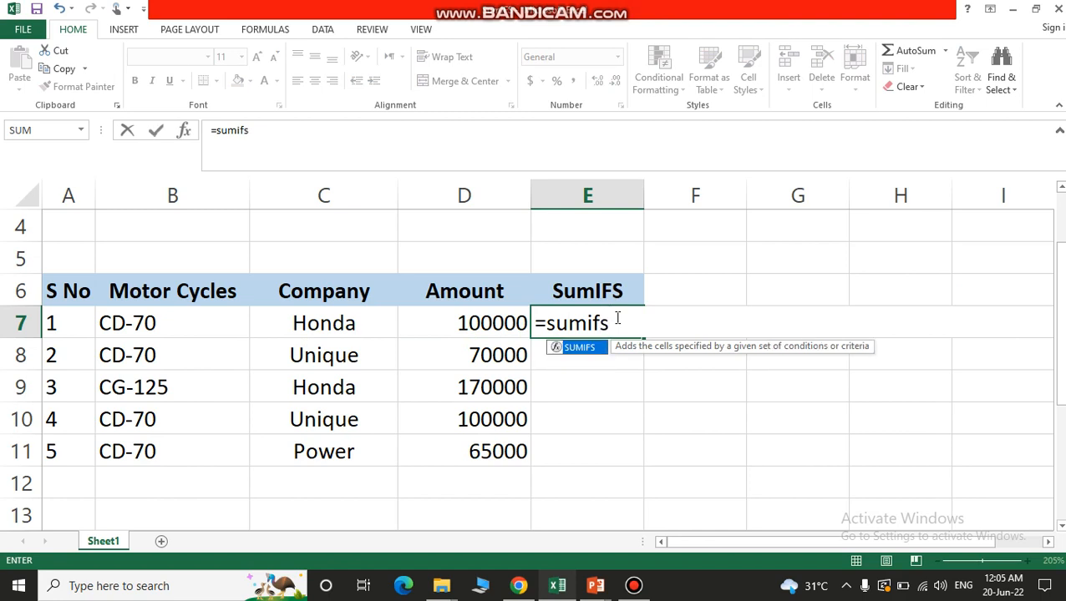
key("Tab")
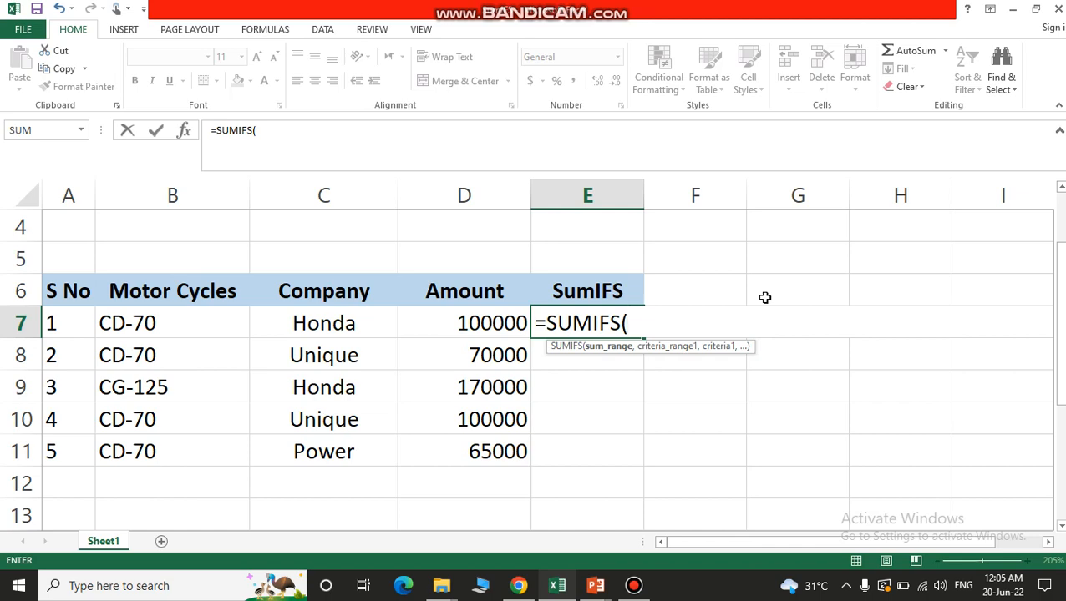
Step: Check the SUMIFS syntax on the presentation slide and set the formula's sum range to the amounts in D7:D11
key("alt+Tab")
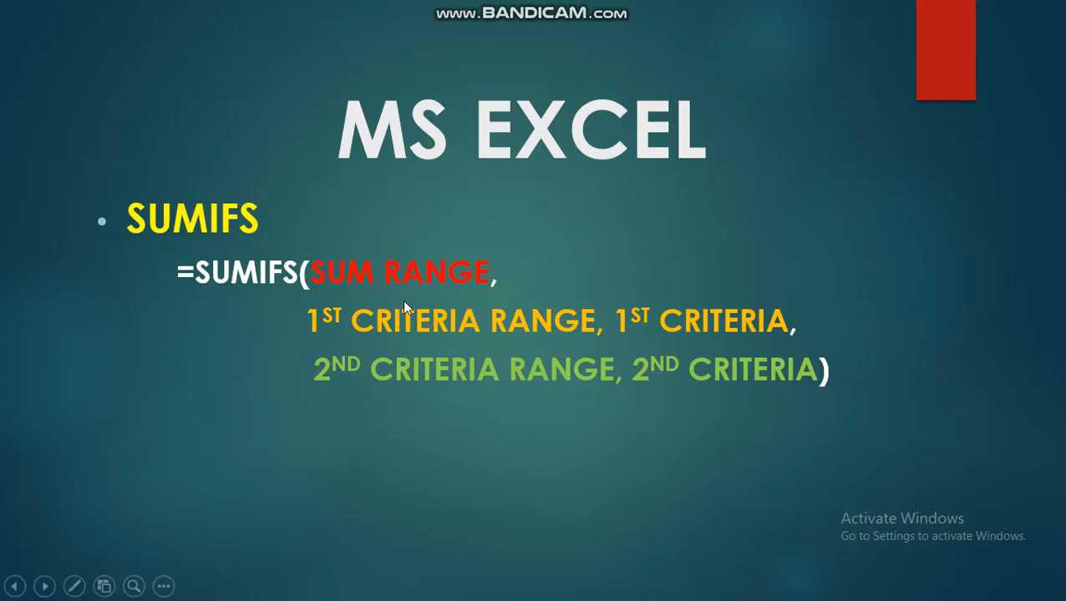
key("alt+Tab")
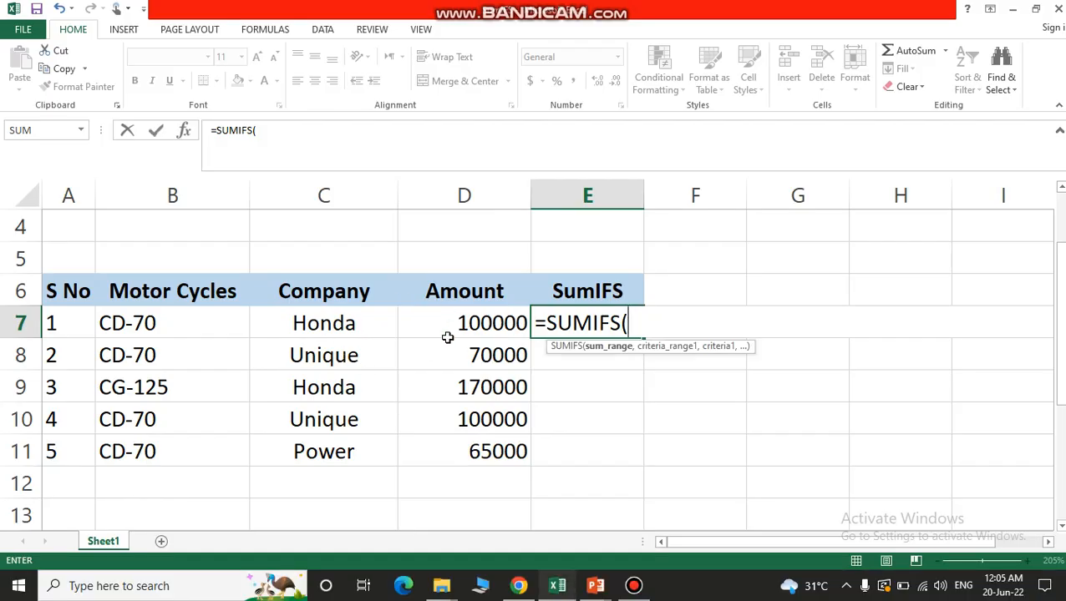
left_click(478, 326)
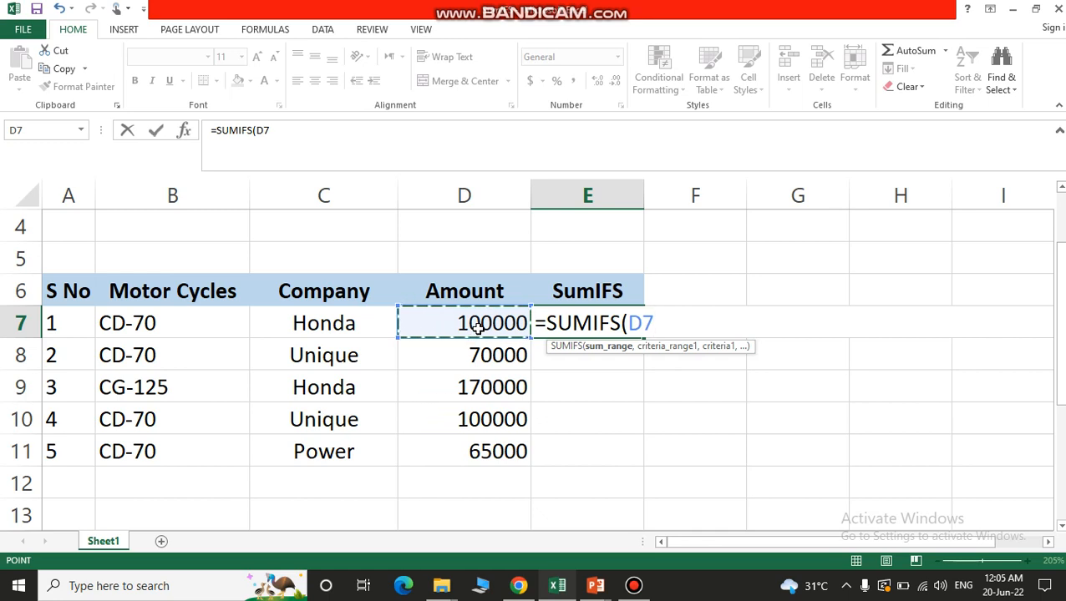
key("ctrl+shift+Down")
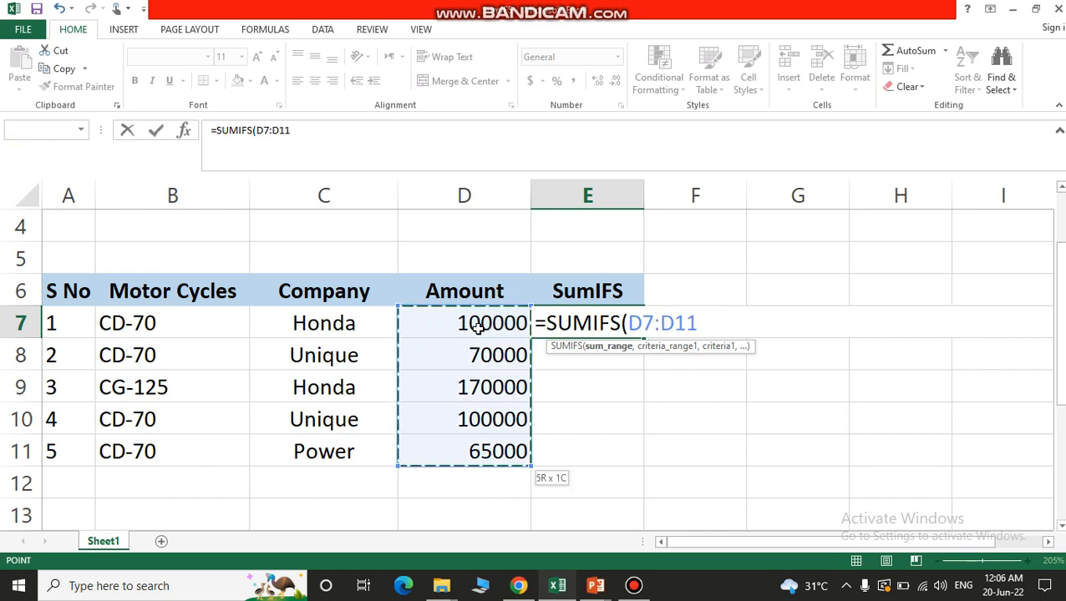
key("Up")
key("Down")
key("ctrl+shift+Down")
type(",")
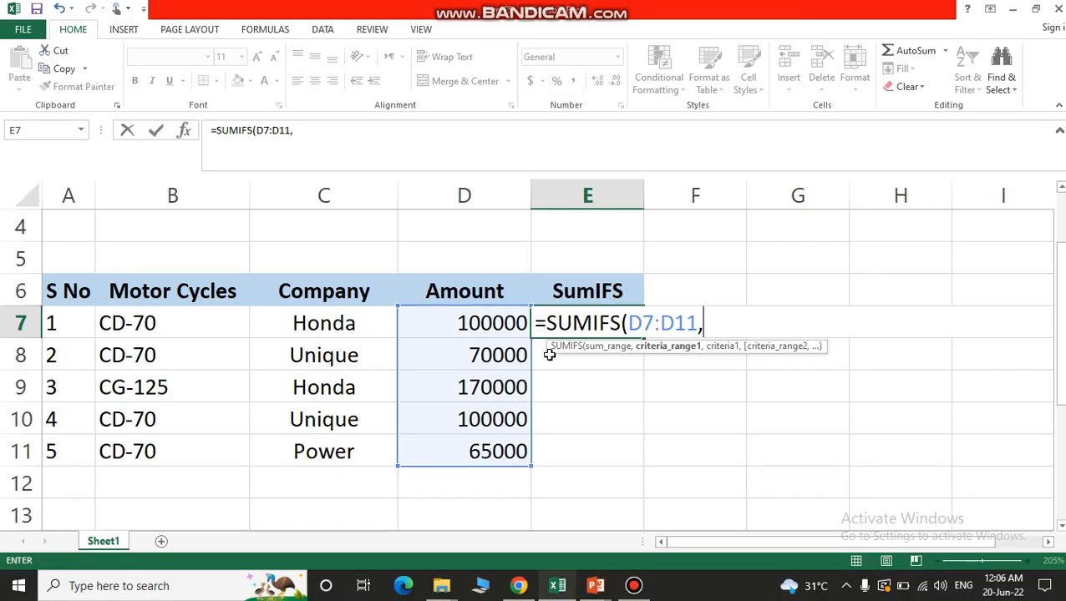
Step: Add the company range C7:C11 as the first criteria range, with "Honda" as its criterion
left_click(312, 324)
key("ctrl+shift+Down")
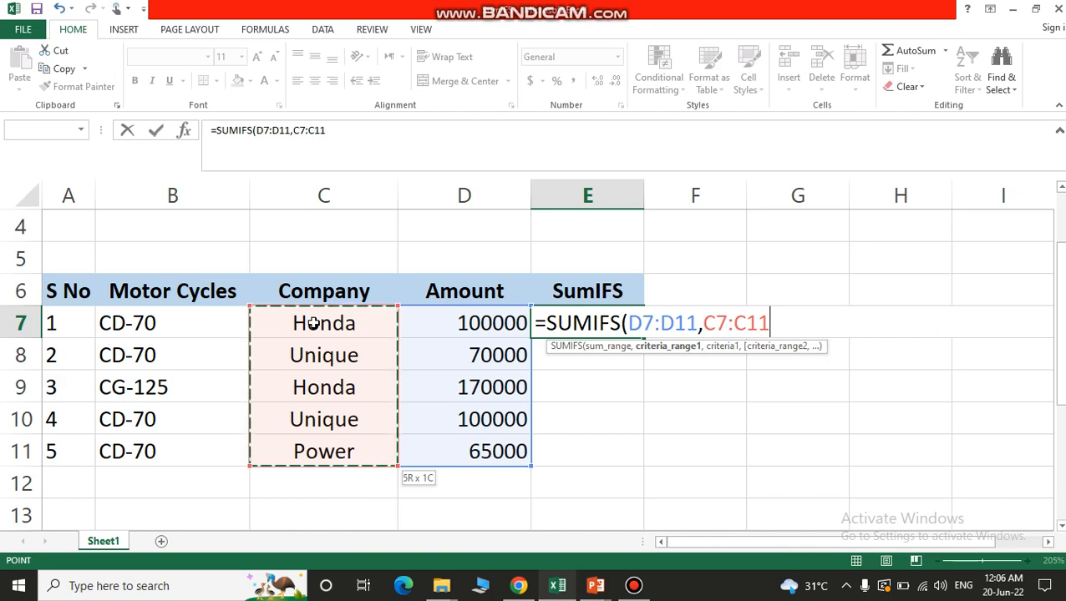
type(",")
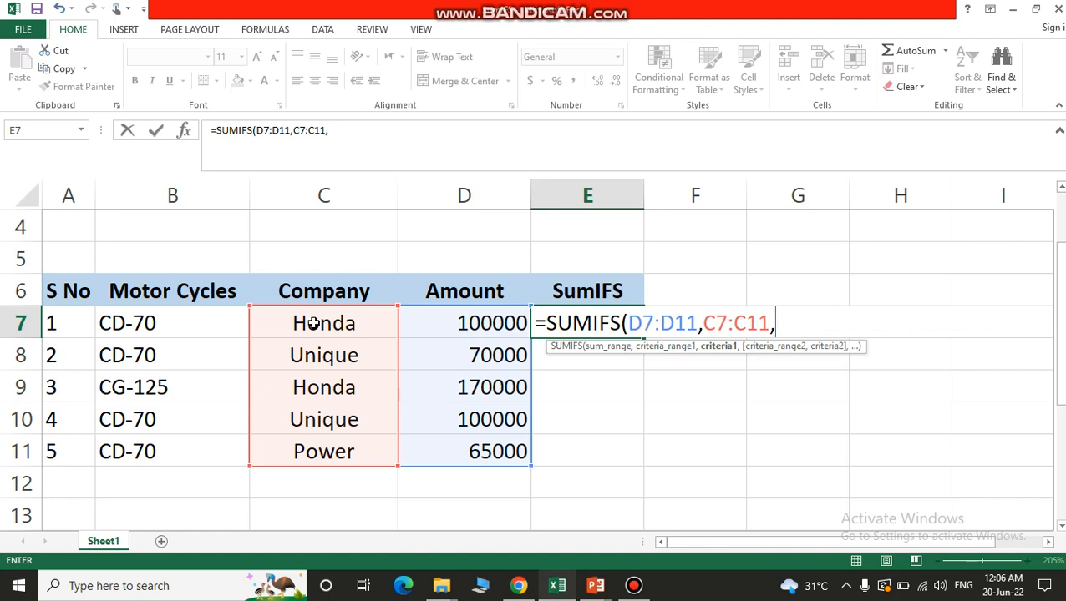
type("\"")
key("BackSpace")
type("\"Ho")
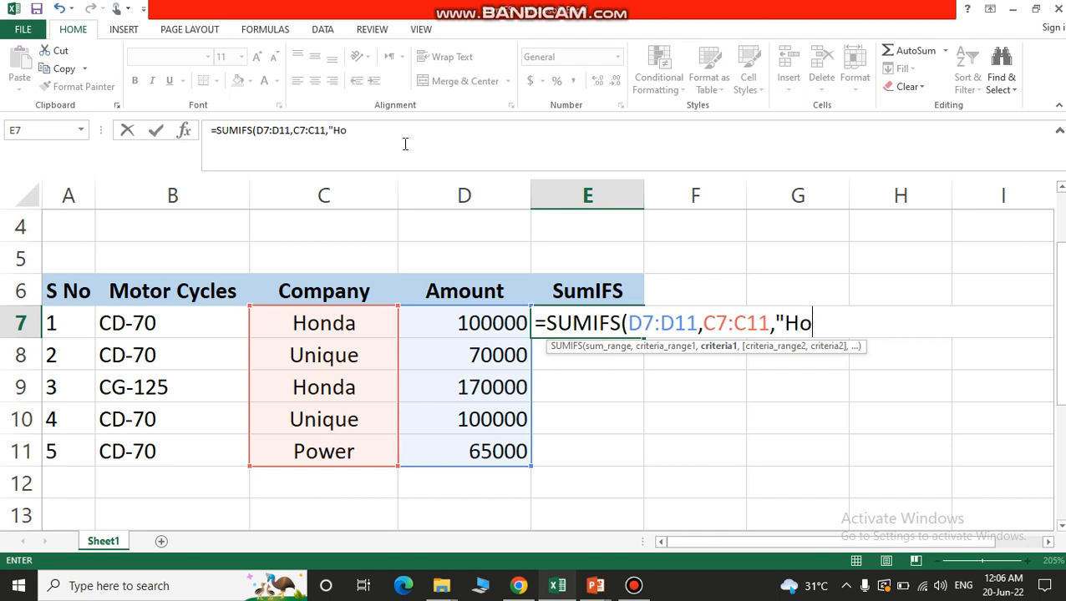
type("nda\",")
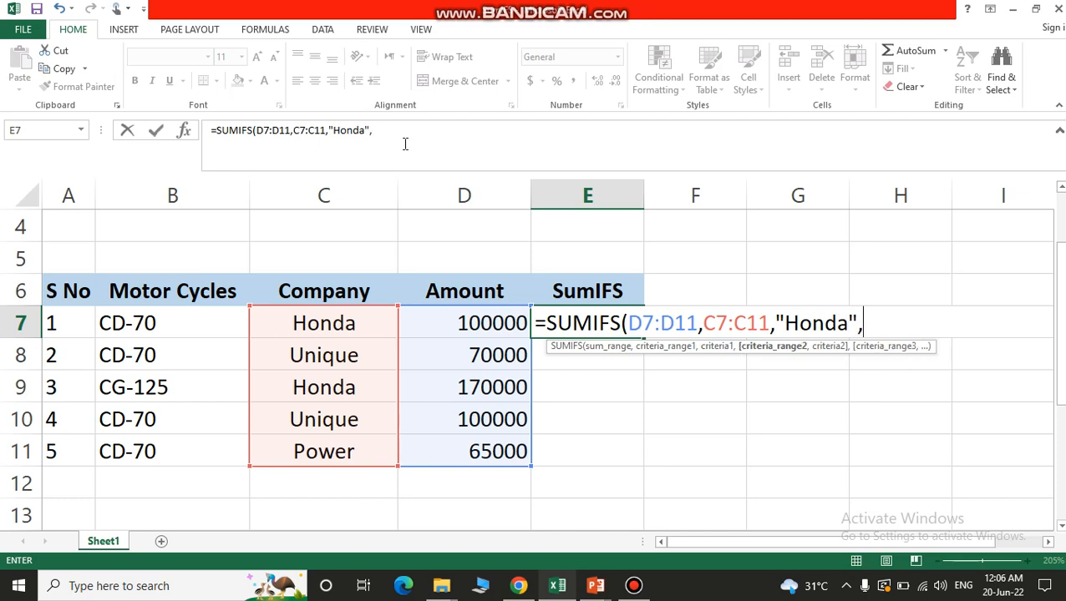
Step: Add the motor cycle range B7:B11 as the second criteria range, with "CD-70" as its criterion, and complete the formula
key("alt+Tab")
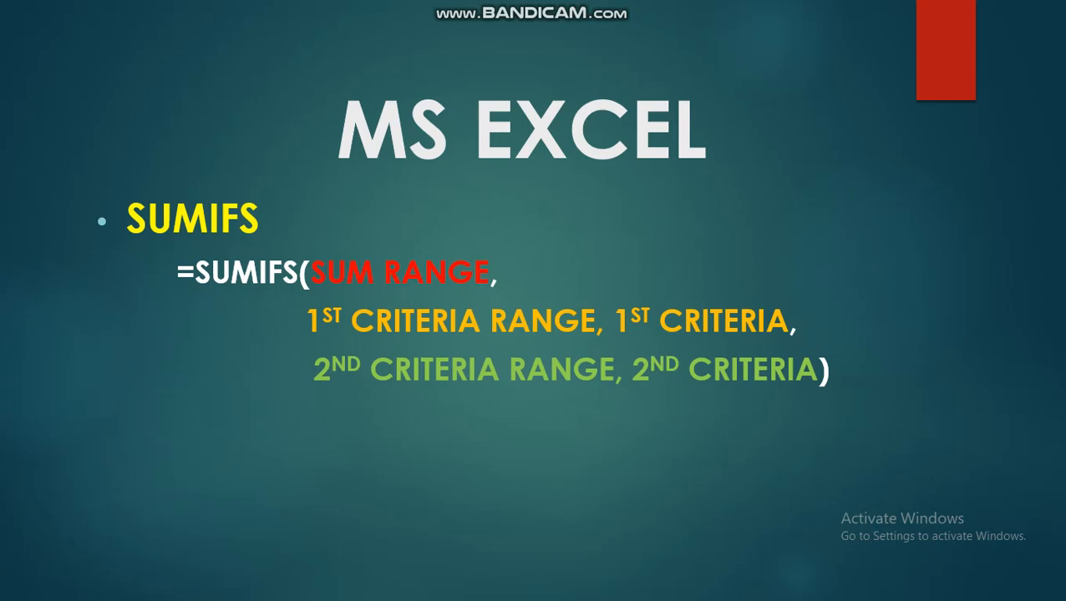
key("alt+Tab")
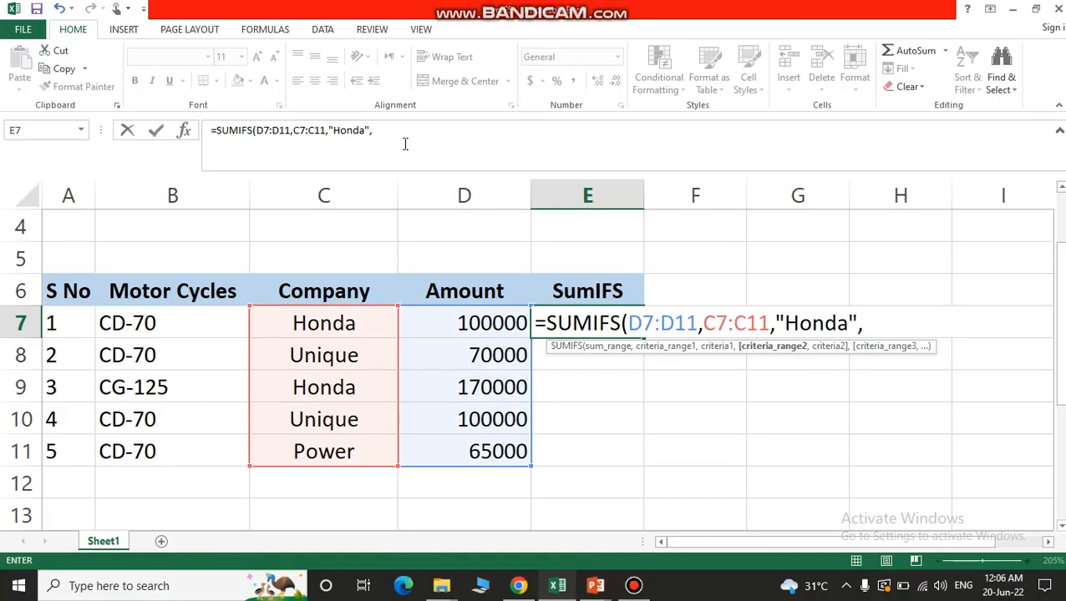
left_click(166, 331)
key("ctrl+shift+Down")
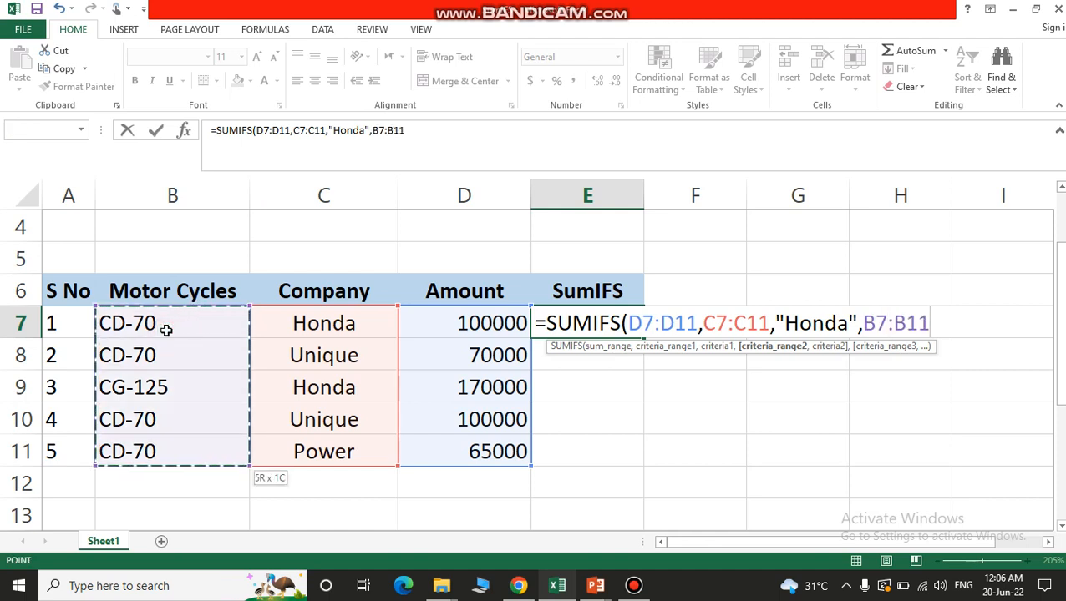
type(",")
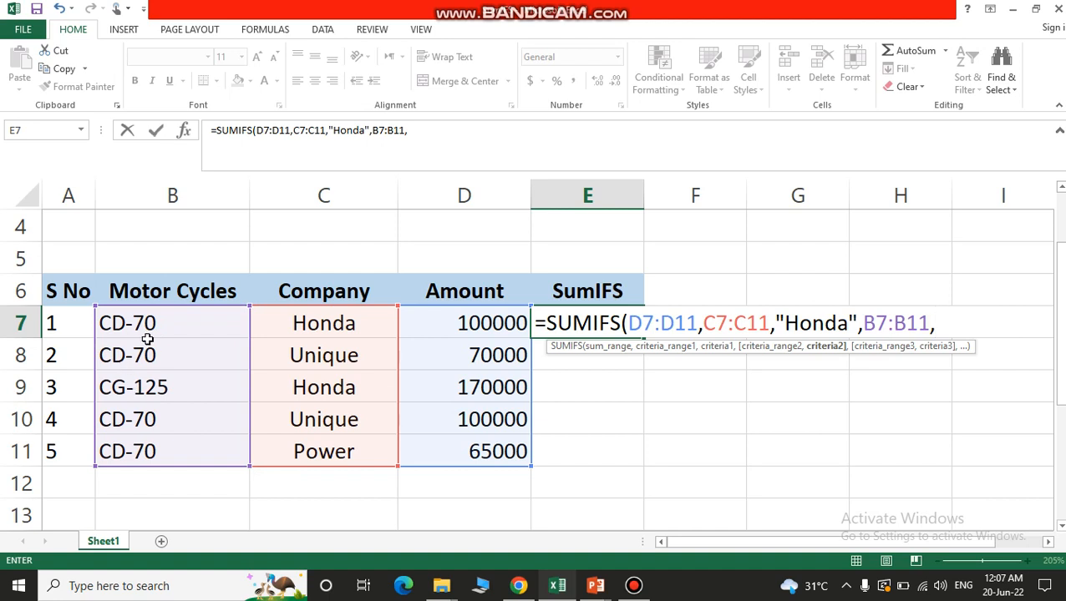
type("\"CD-")
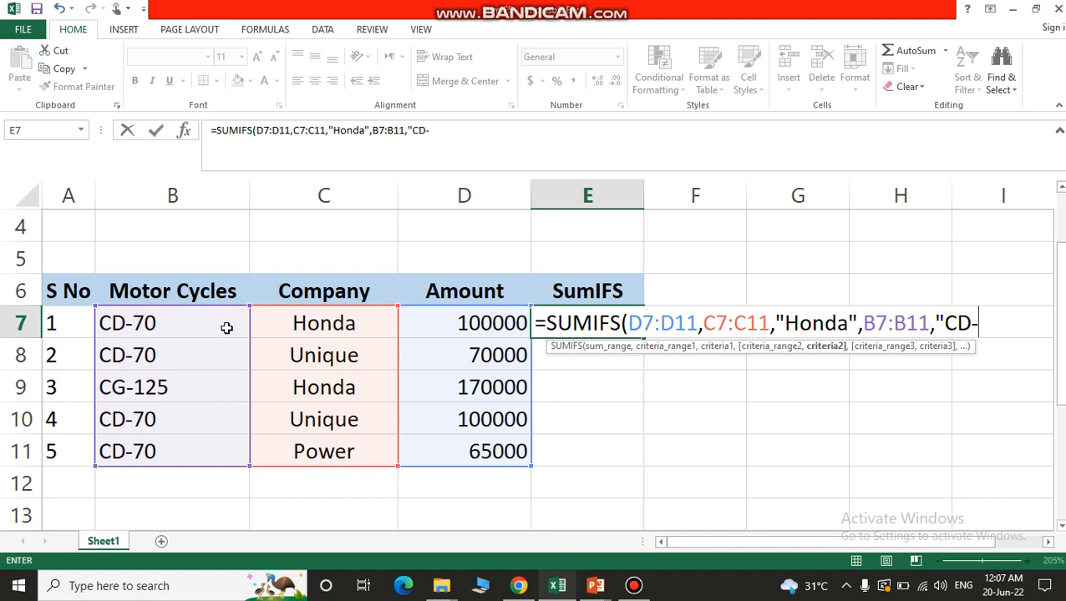
type("70\"")
type(")")
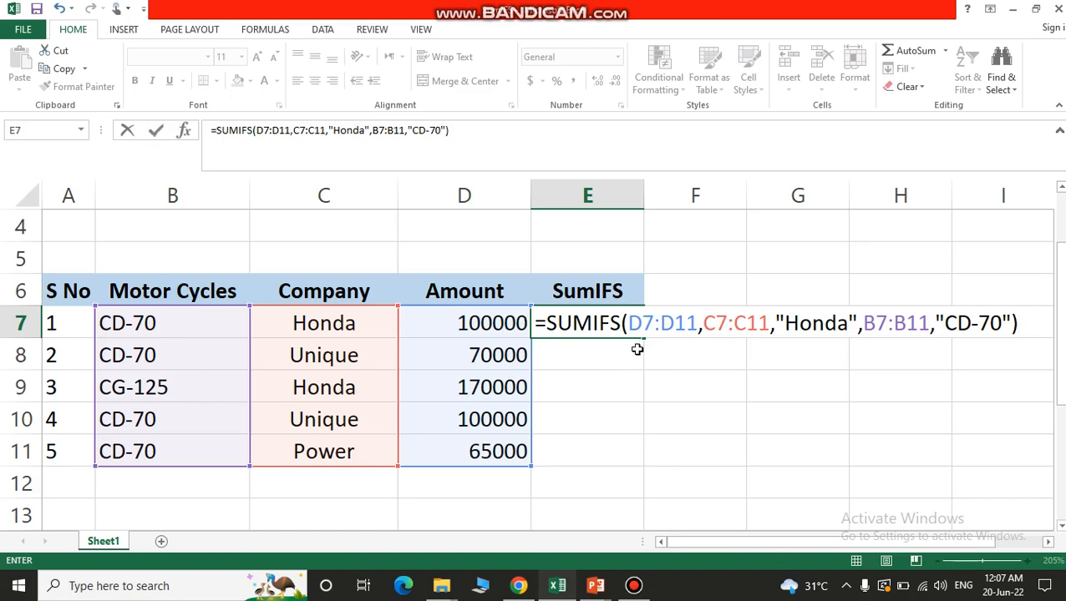
key("alt+Tab")
key("alt+Tab")
key("Return")
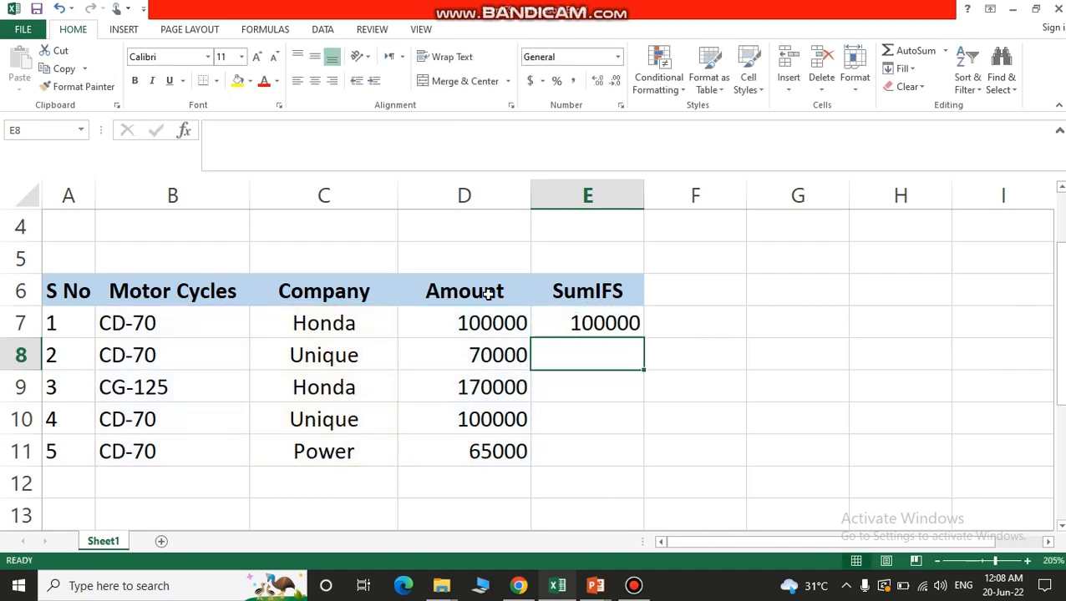
Step: Examine the SUMIFS formula in E7 and compare its criteria with the amount, company and motorcycle in row 7
left_click(611, 329)
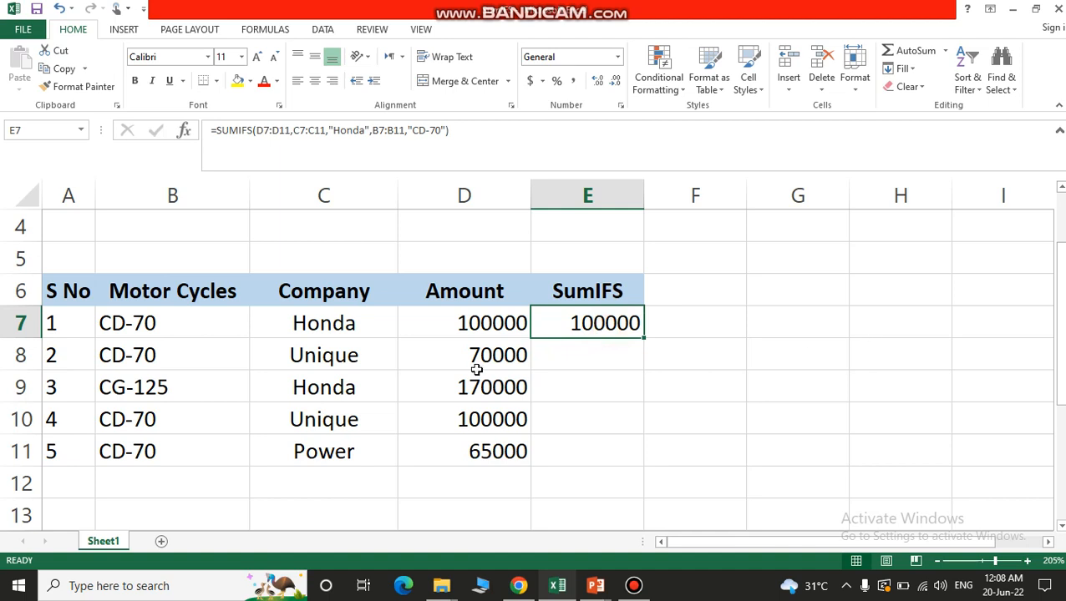
left_click(474, 325)
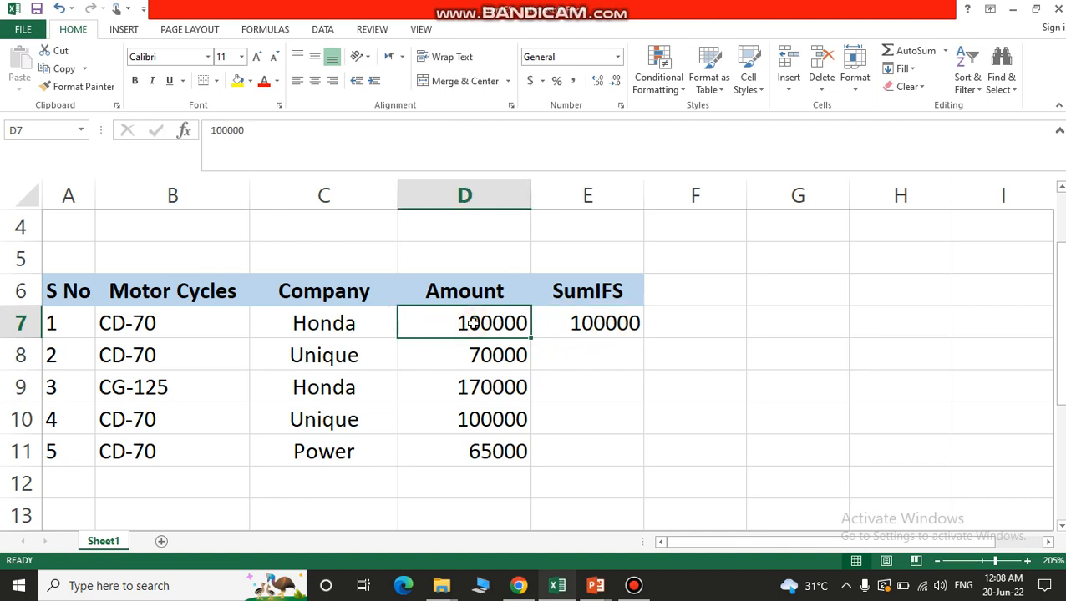
left_click(339, 342)
left_click(326, 304)
left_click(314, 330)
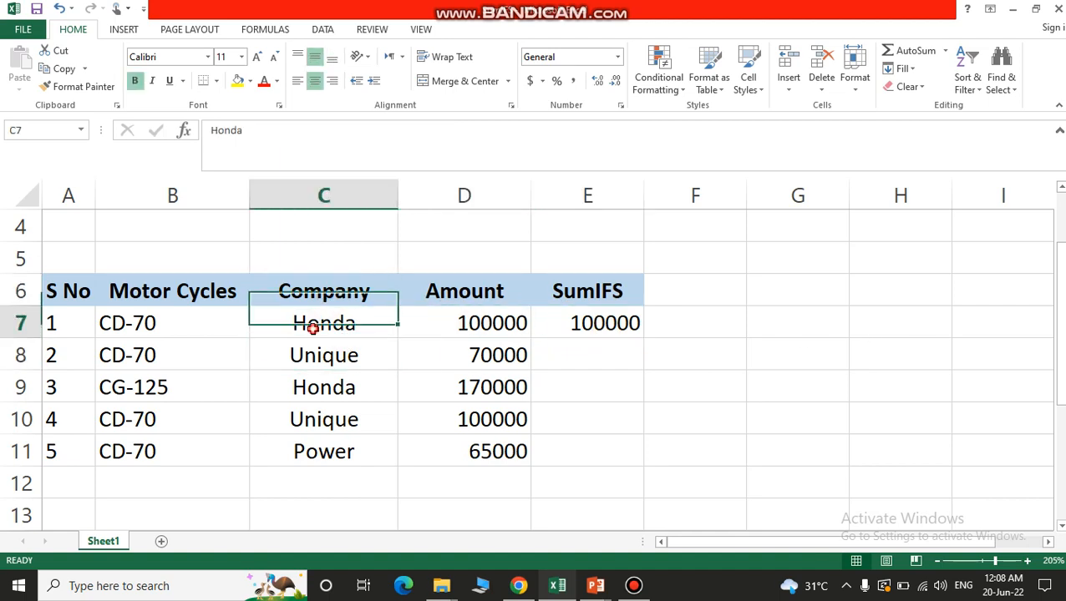
key("Left")
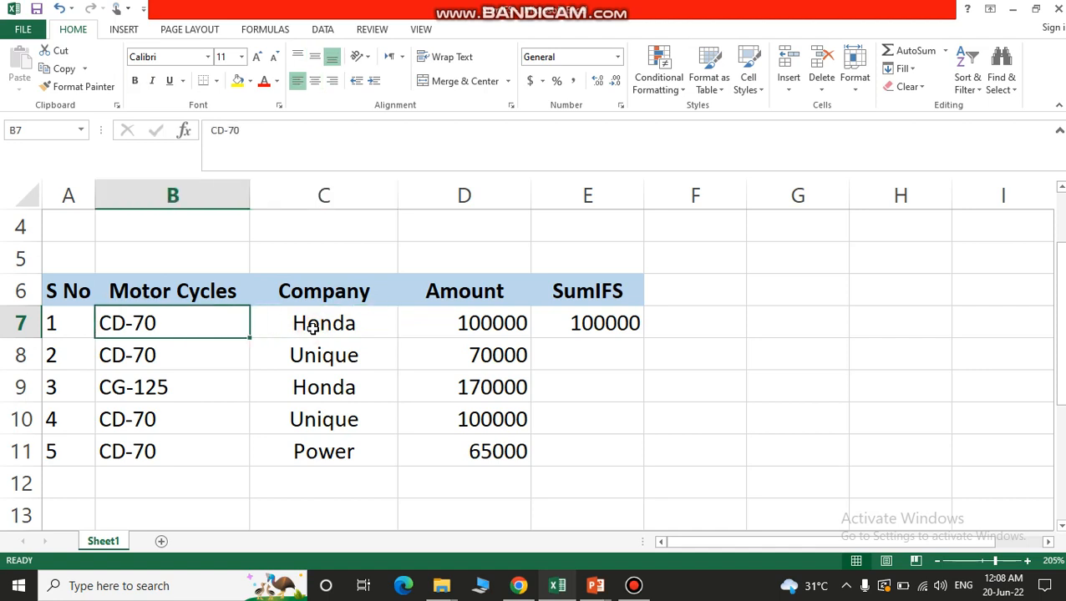
key("Right")
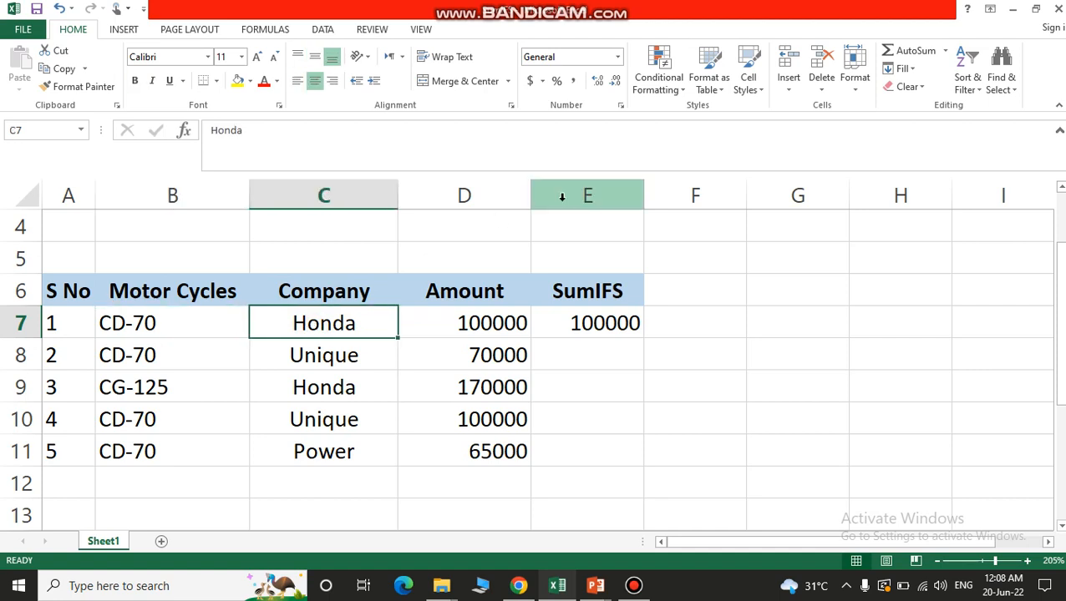
key("Left")
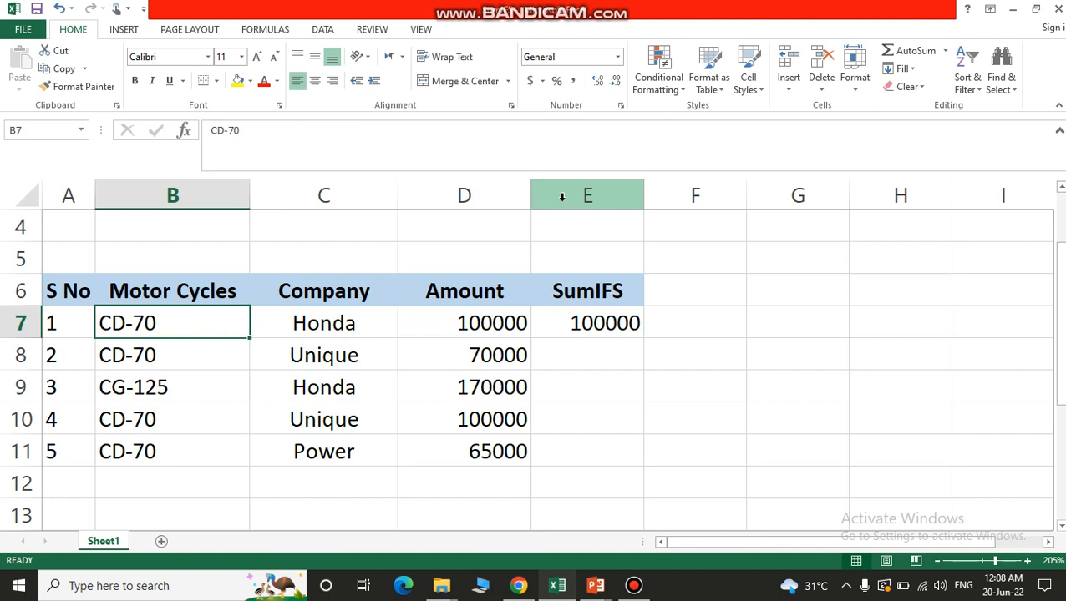
key("Right")
key("Right")
key("Left")
Step: Check the company, motorcycle and amount in row 8 against the formula's Honda and CD-70 criteria
key("Down")
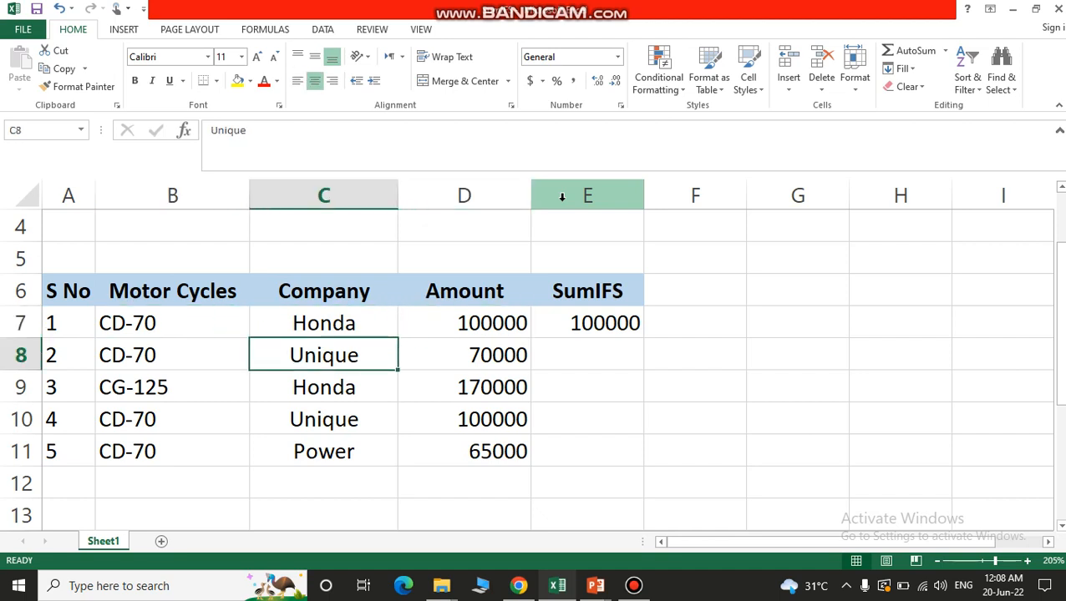
key("Left")
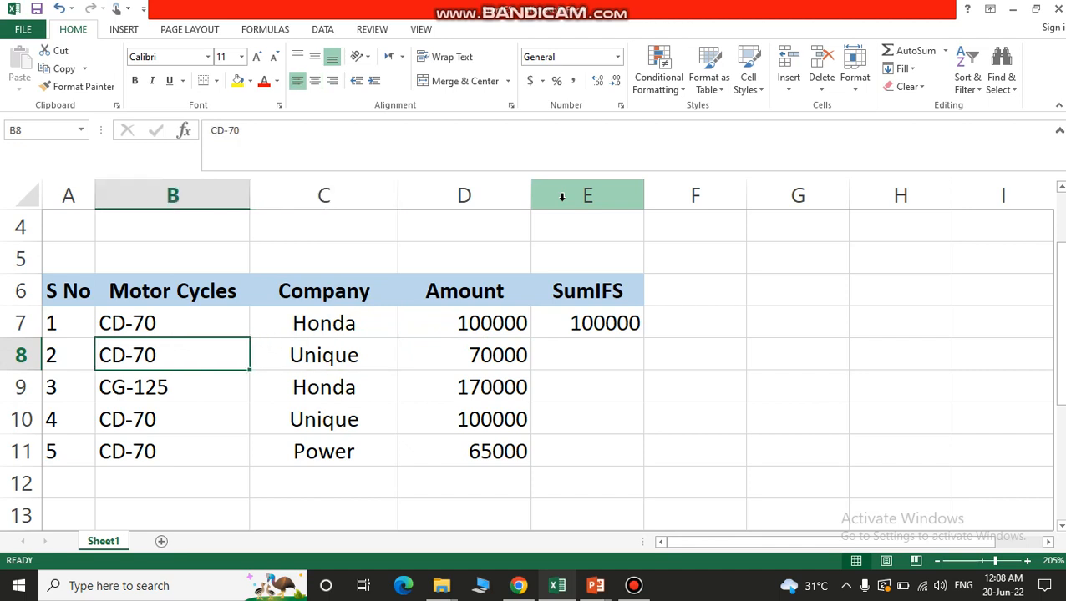
key("Right")
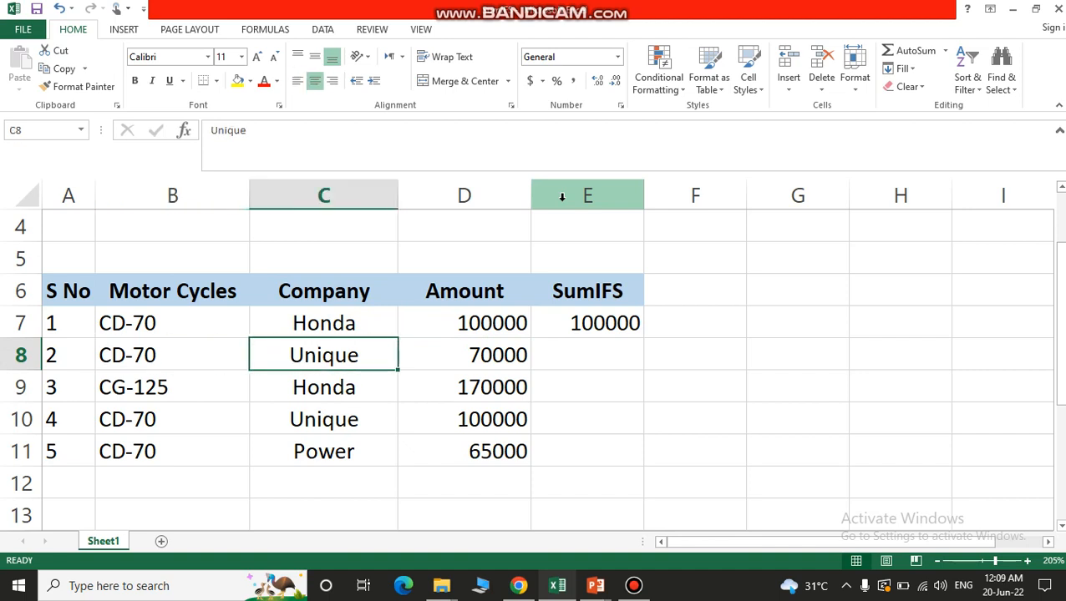
key("Left")
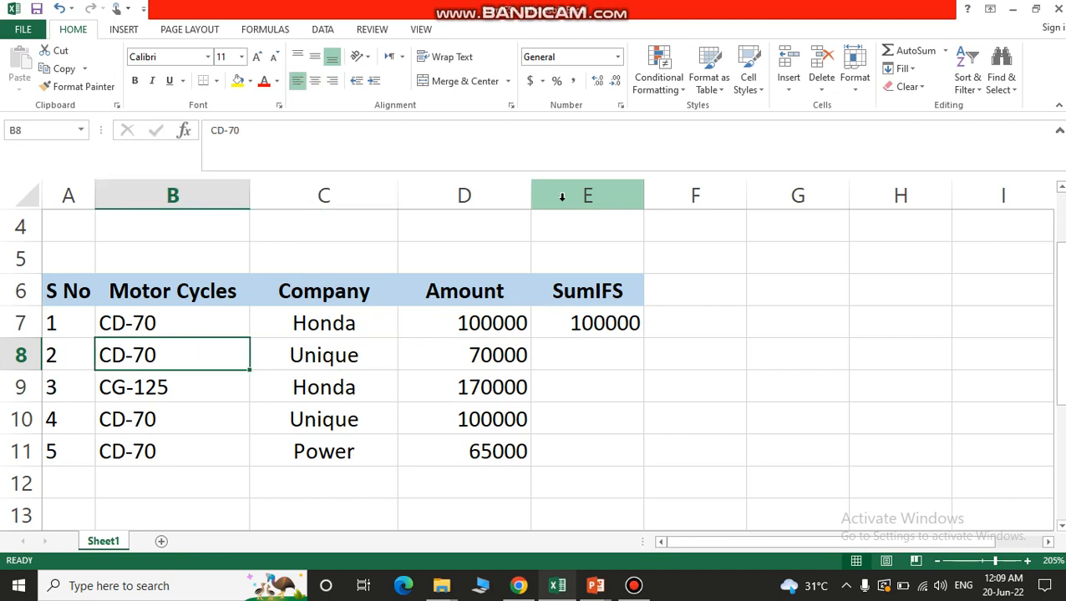
key("Right")
key("Right")
key("Left")
key("Right")
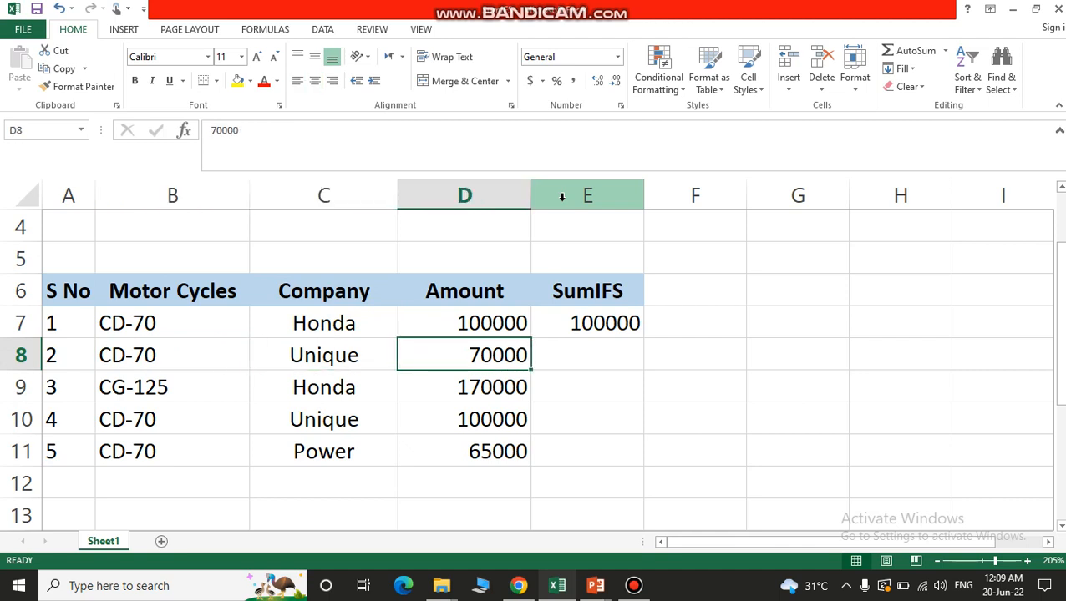
key("Left")
Step: Check the company and motorcycle entries in rows 9 to 11 against both SUMIFS criteria
key("Down")
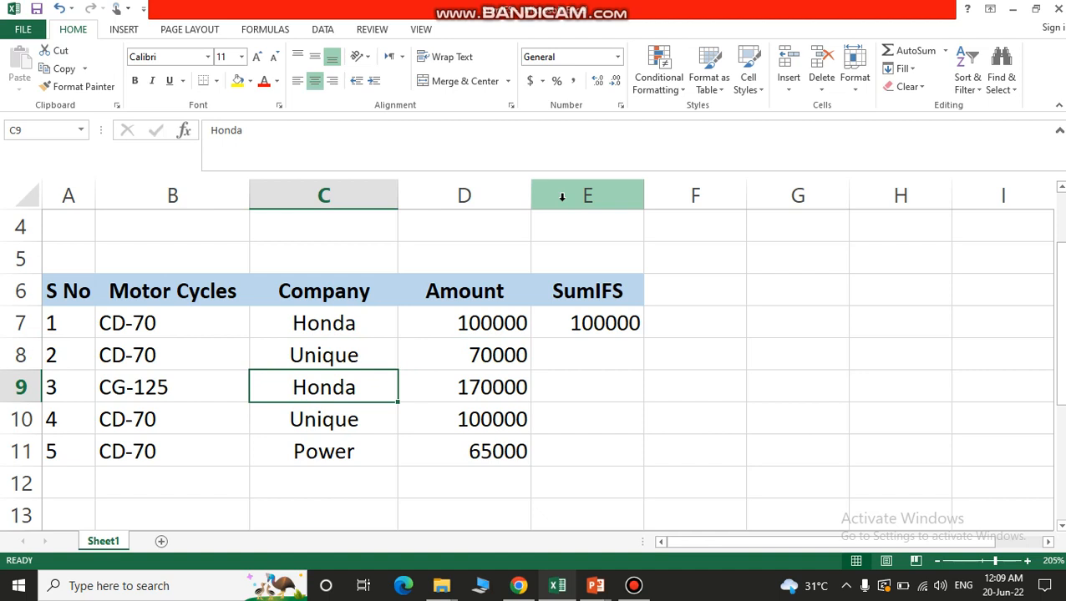
key("Left")
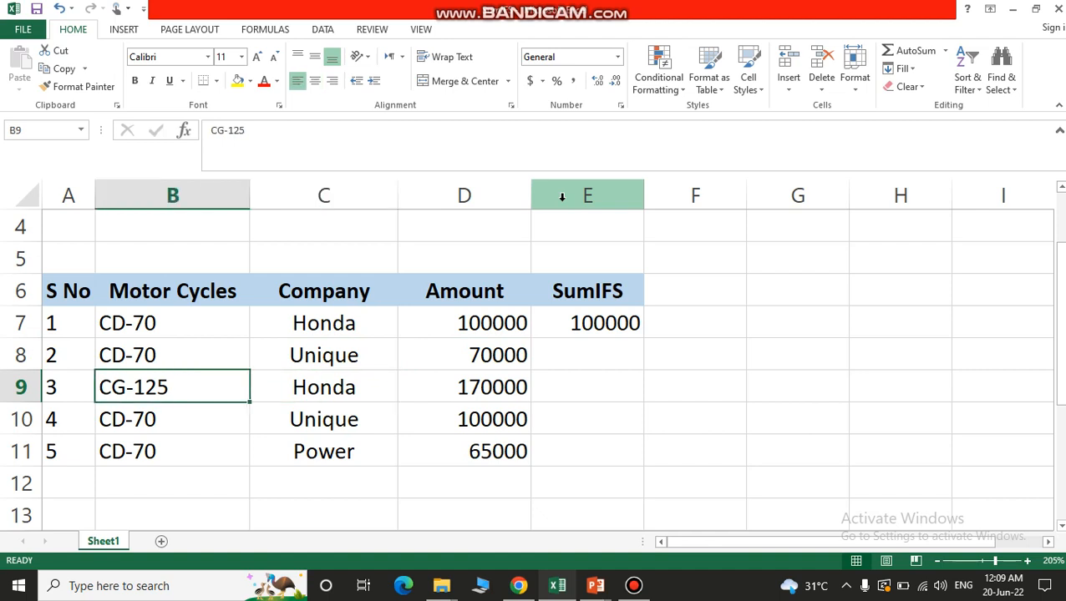
key("Right")
key("Down")
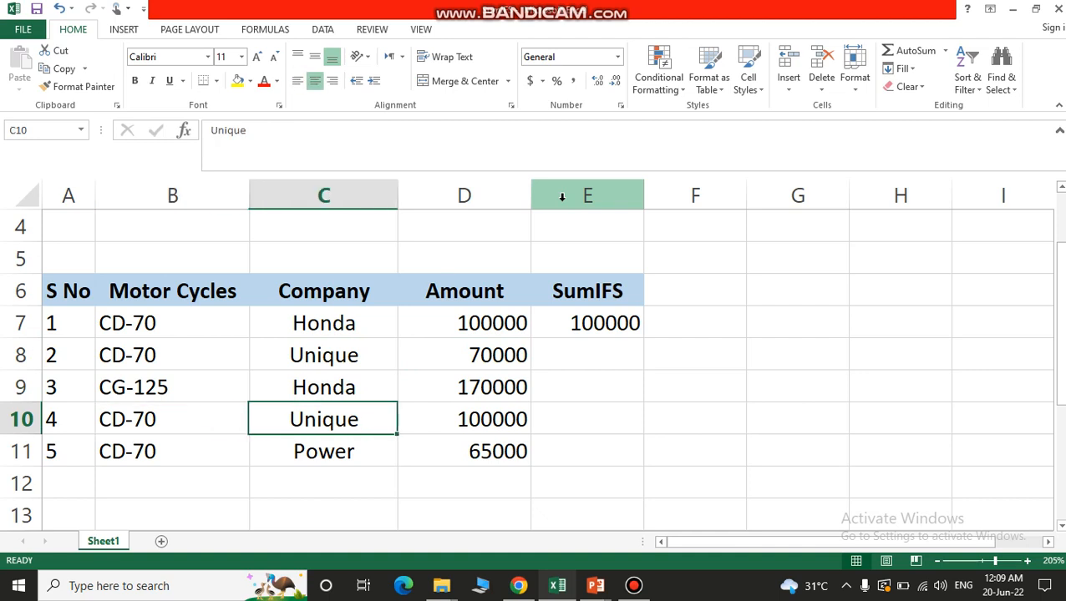
key("Down")
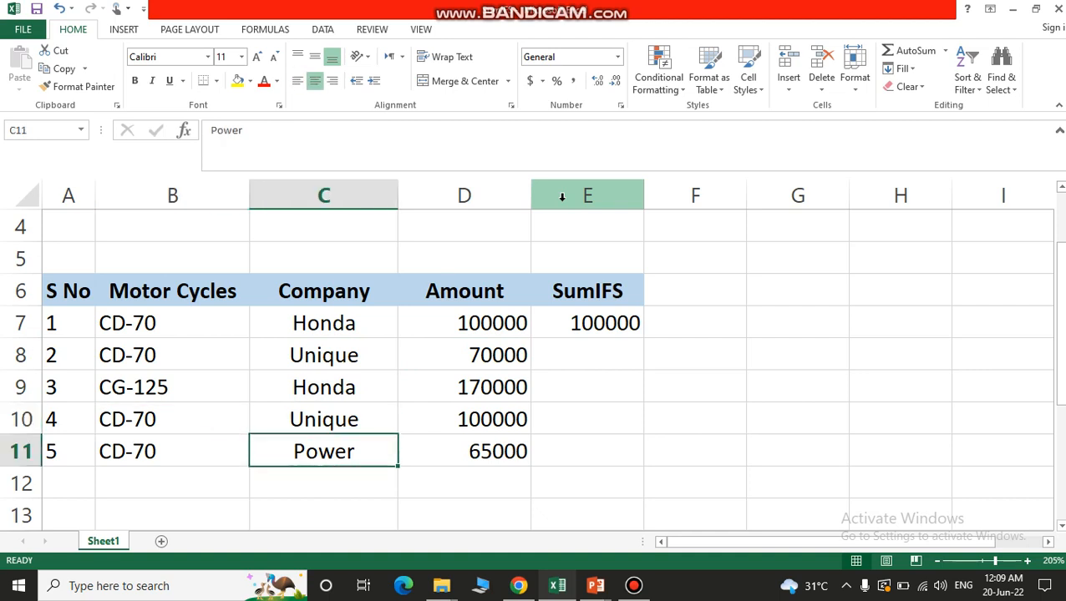
key("Left")
key("Up")
key("Right")
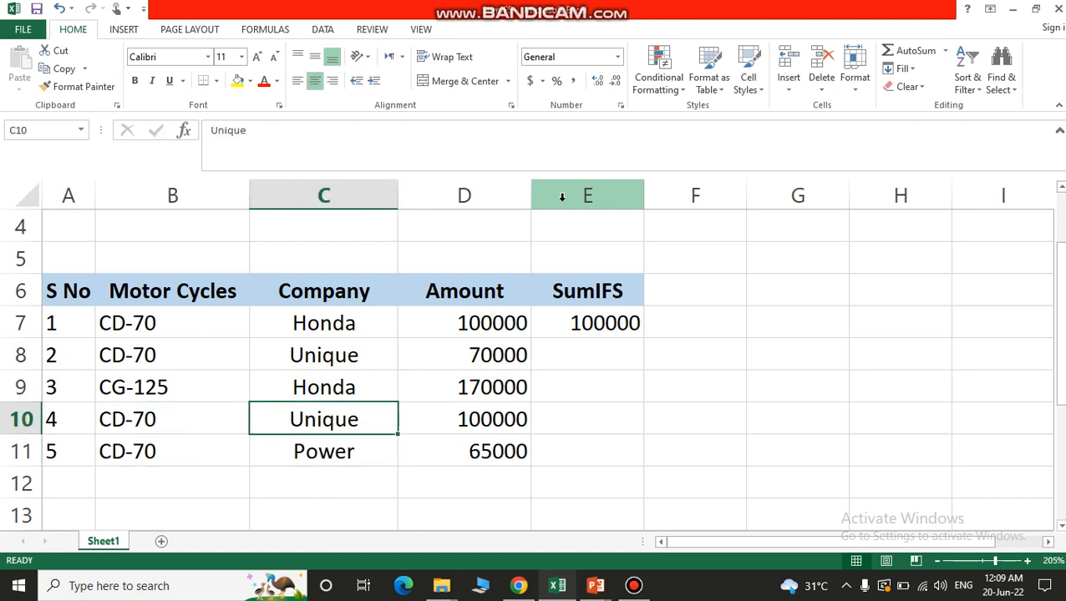
key("Up")
key("Right")
key("Left")
key("Left")
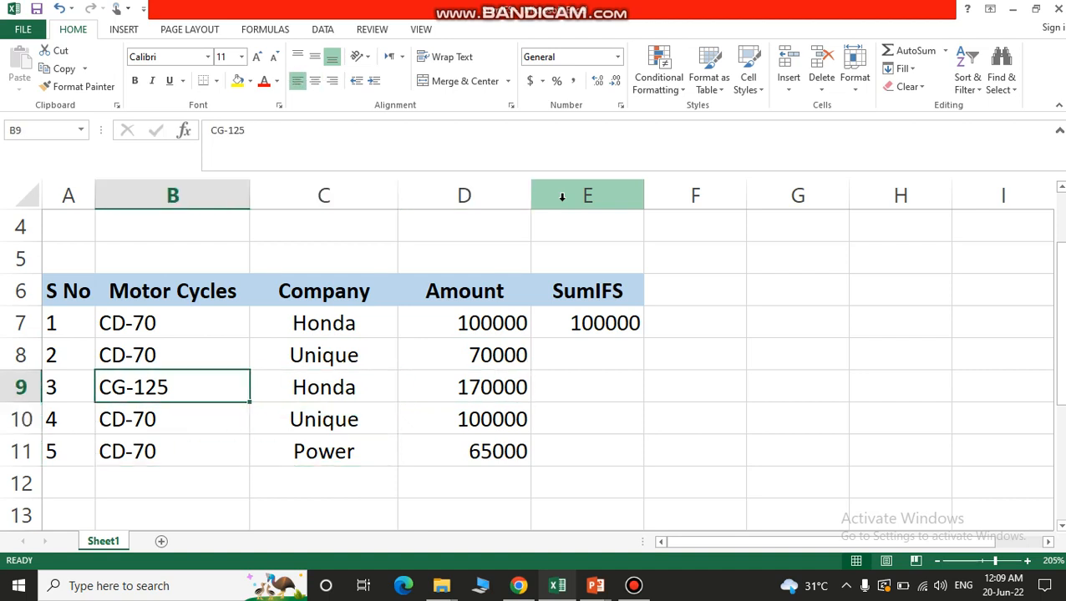
Step: Compare the motorcycle and company entries of the two Honda rows, 7 and 9
key("Up")
key("Up")
key("Right")
key("Left")
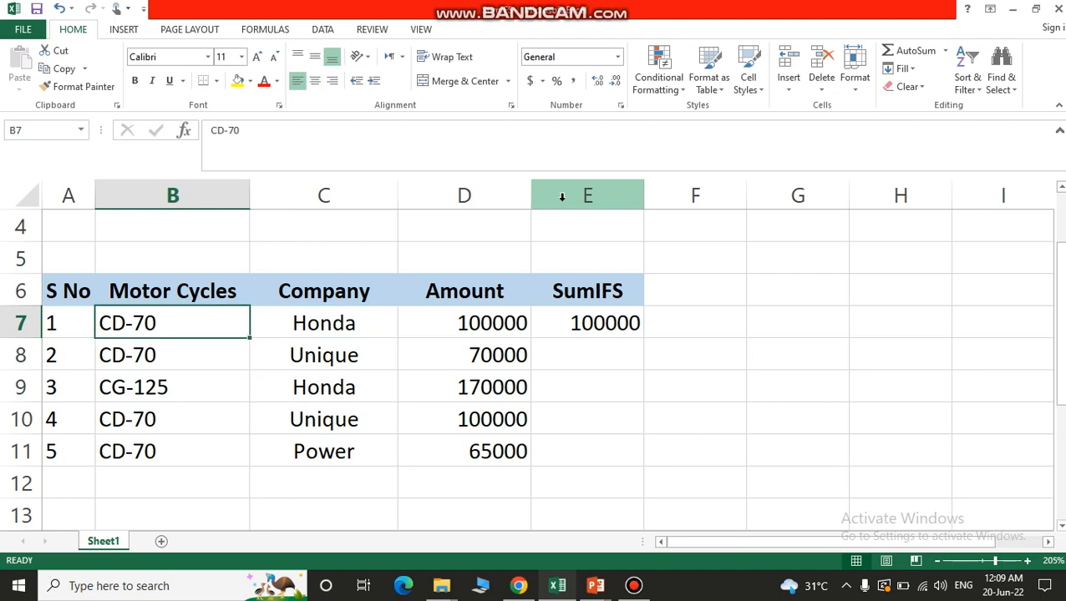
key("Right")
key("Right")
key("Right")
key("Left")
key("Left")
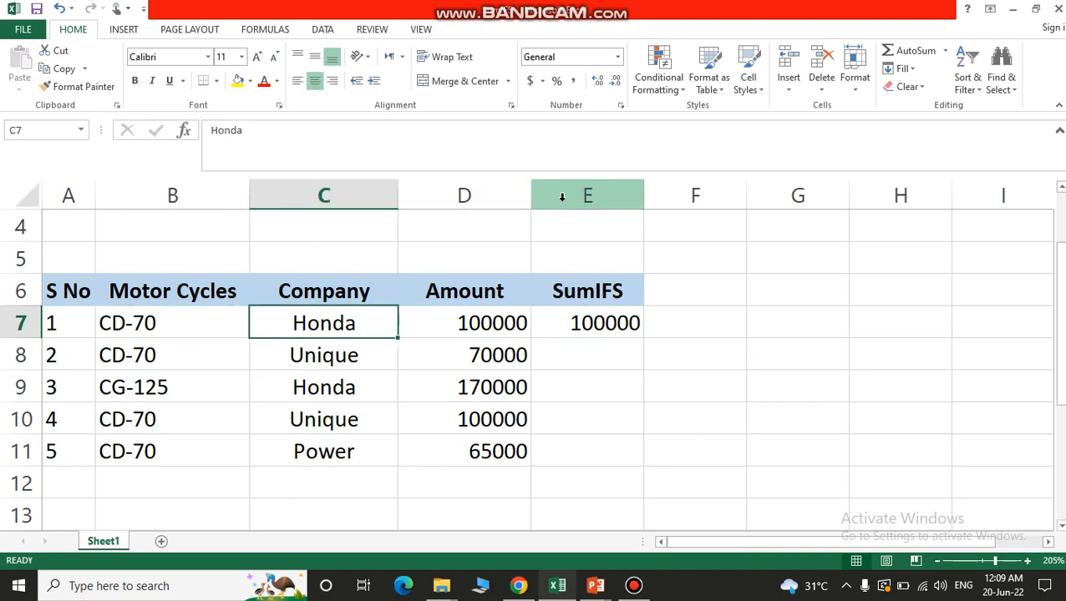
key("Left")
key("Right")
key("Down")
key("Down")
key("Left")
key("Right")
key("Left")
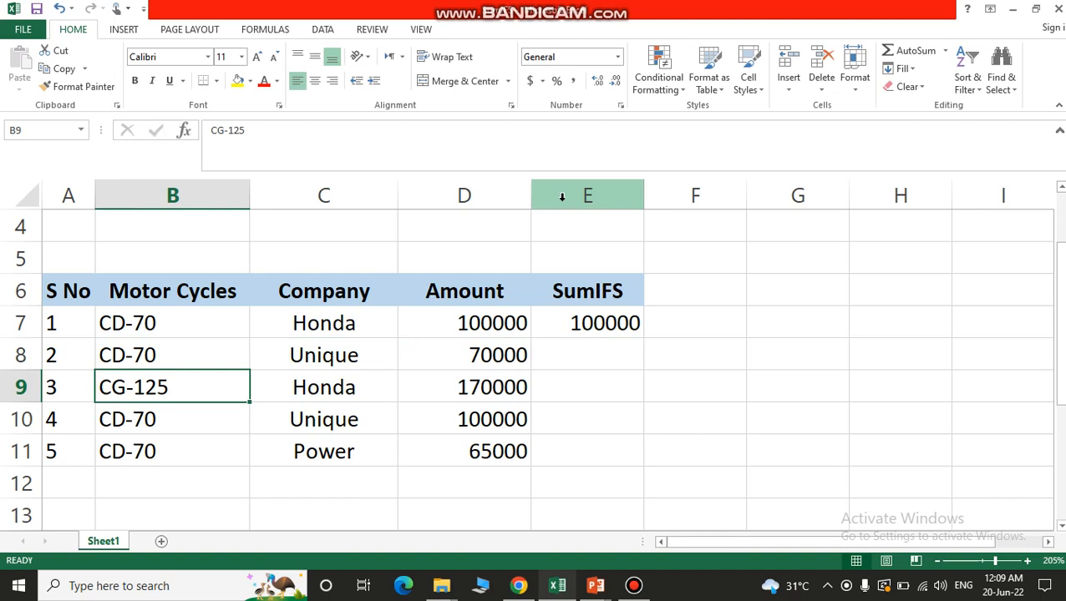
Step: Copy CD-70 from B8 into B9, replacing the motorcycle of the second Honda row
key("Up")
key("ctrl+c")
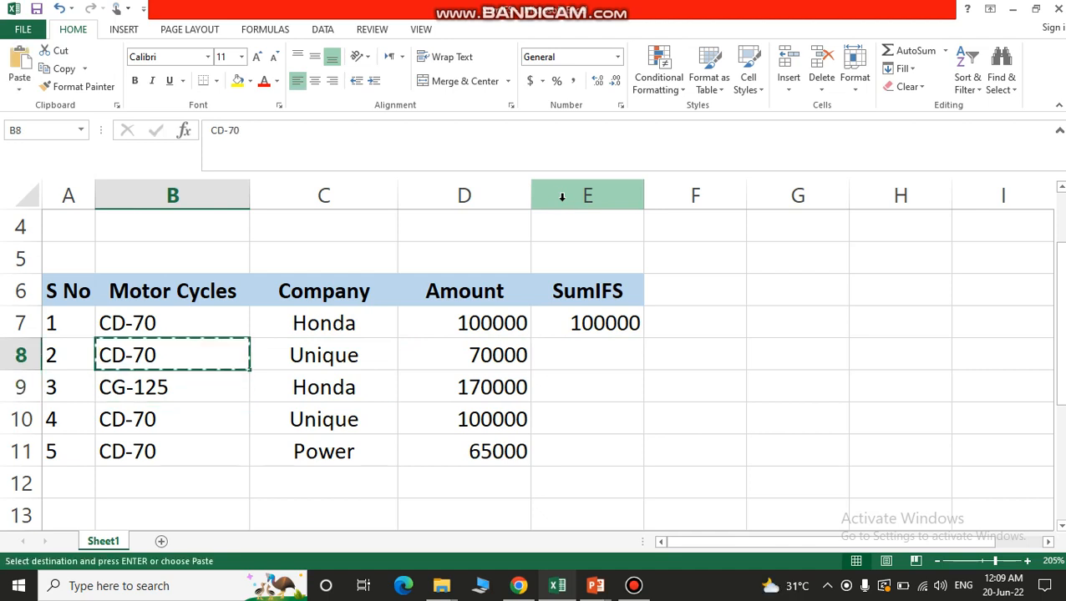
key("Down")
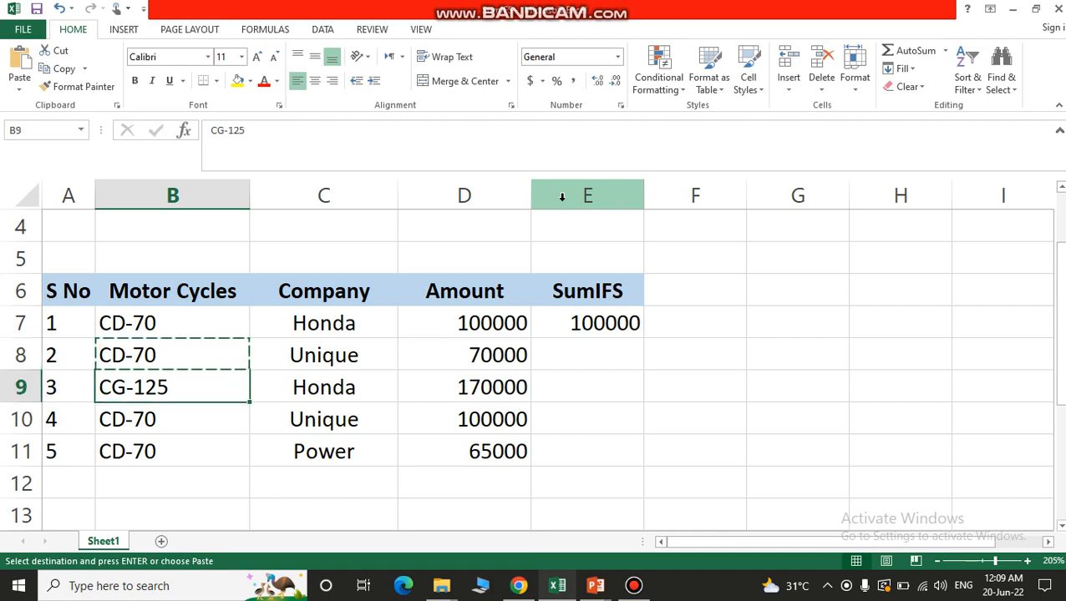
key("Return")
key("Up")
key("Down")
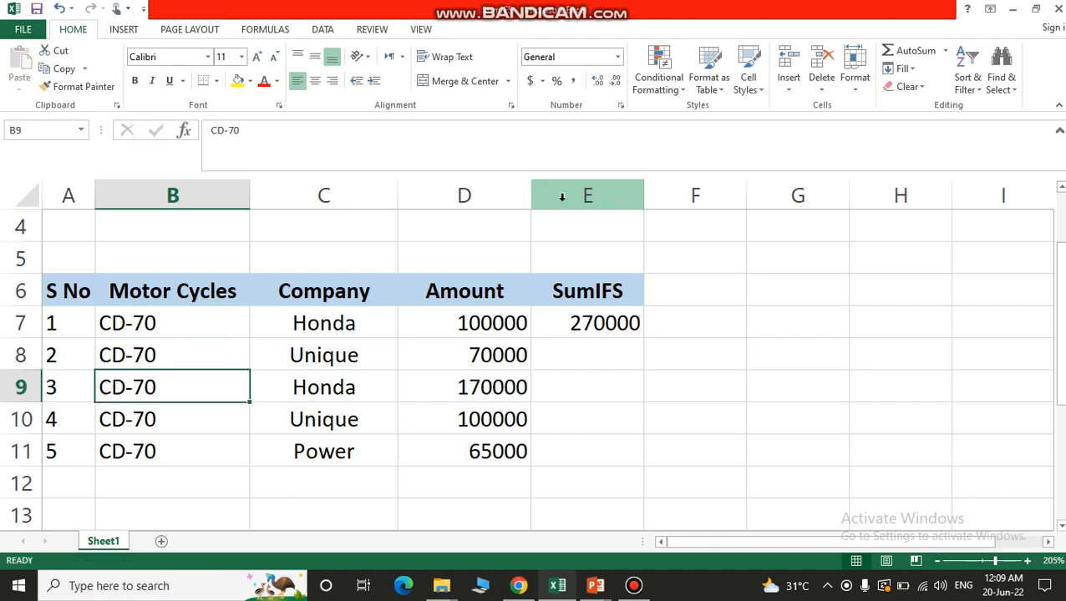
Step: Check the recalculated SUMIFS result in E7 against the Honda CD-70 amounts in D7 and D9
key("Right")
key("shift+Left")
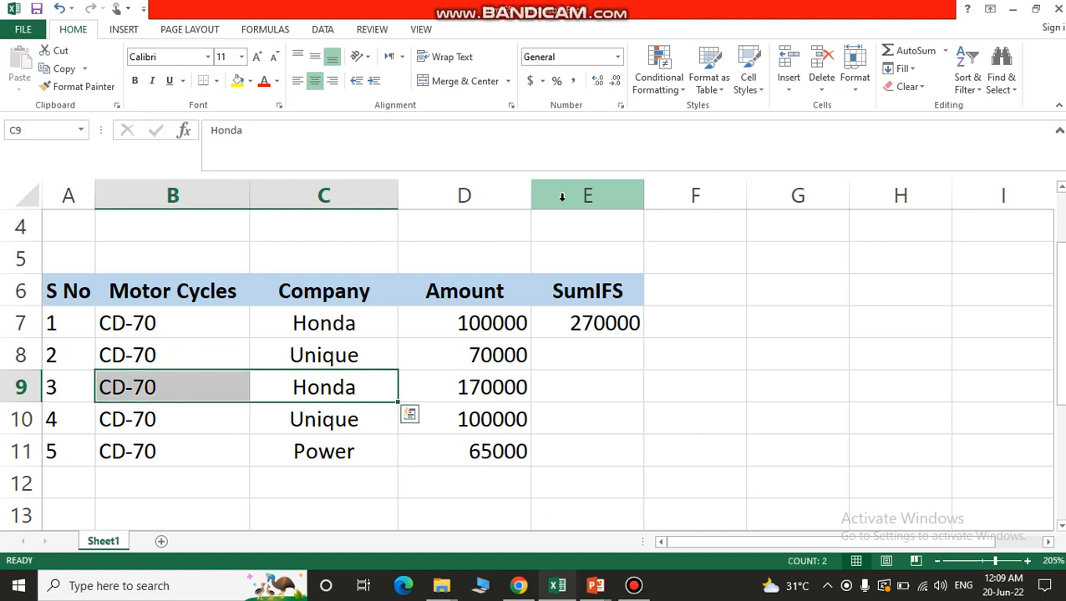
key("Up")
key("Right")
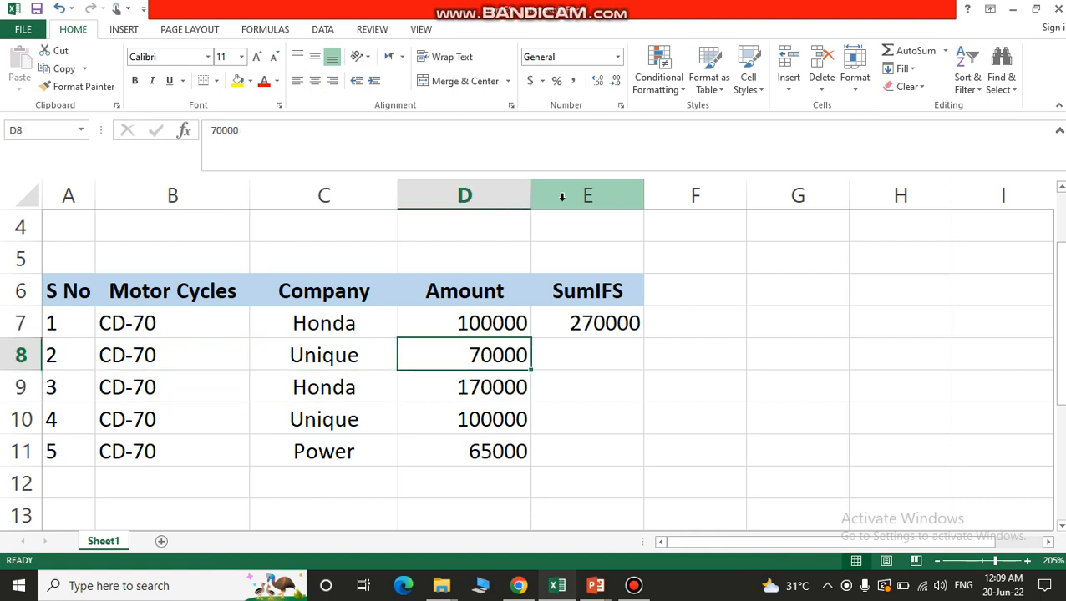
key("Up")
key("Right")
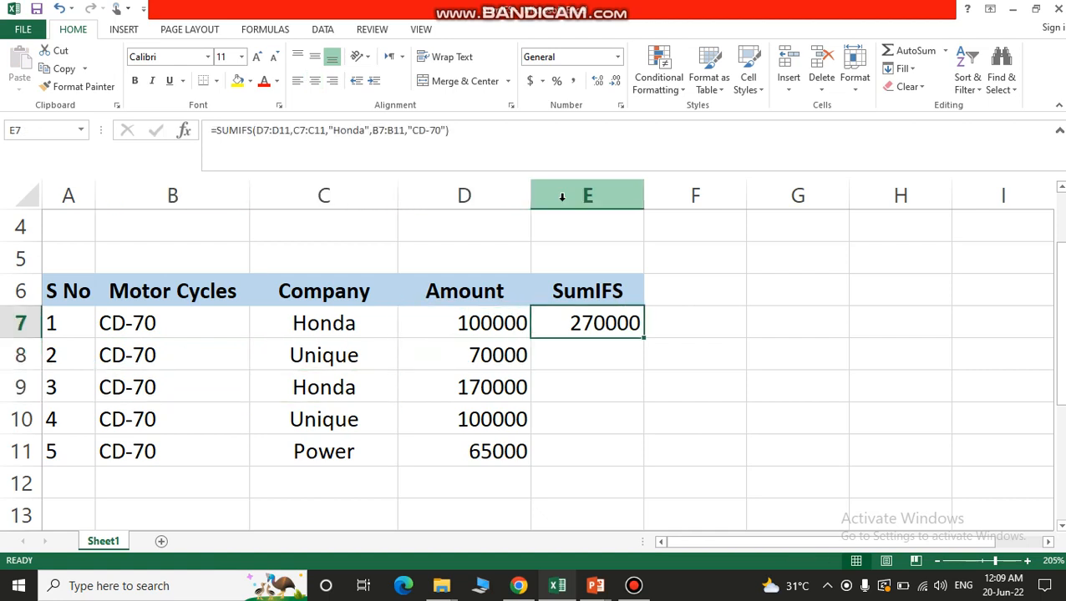
key("Left")
key("Left")
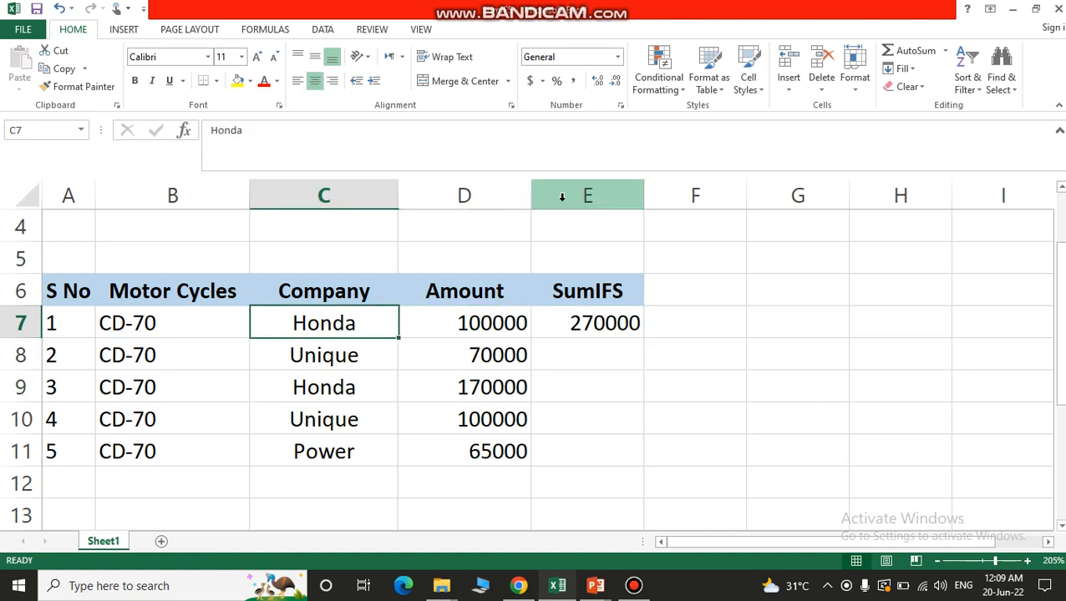
key("Right")
key("Down")
key("Down")
key("Left")
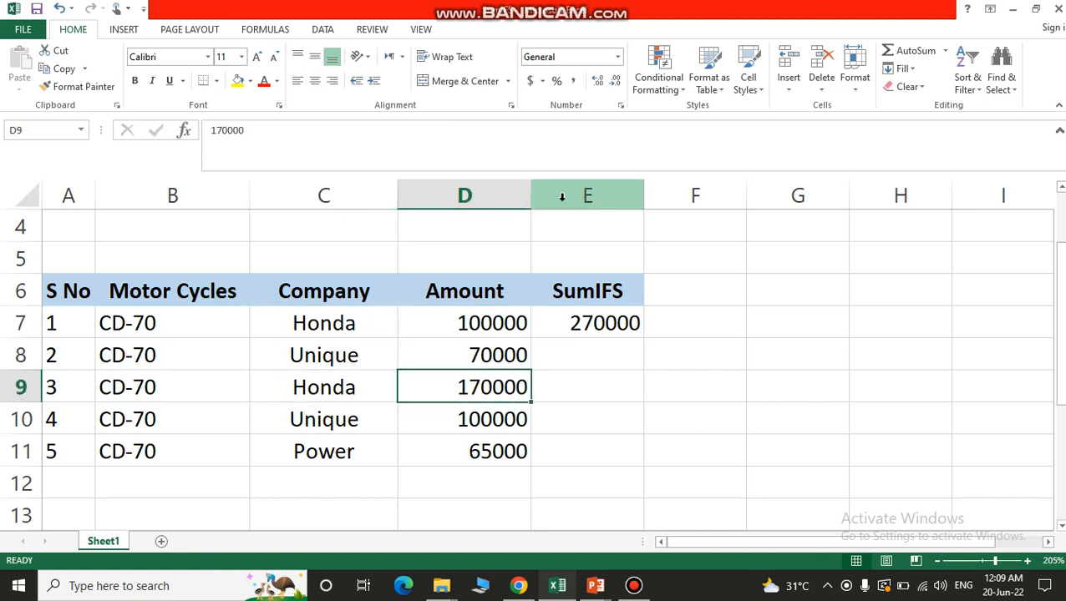
key("Up")
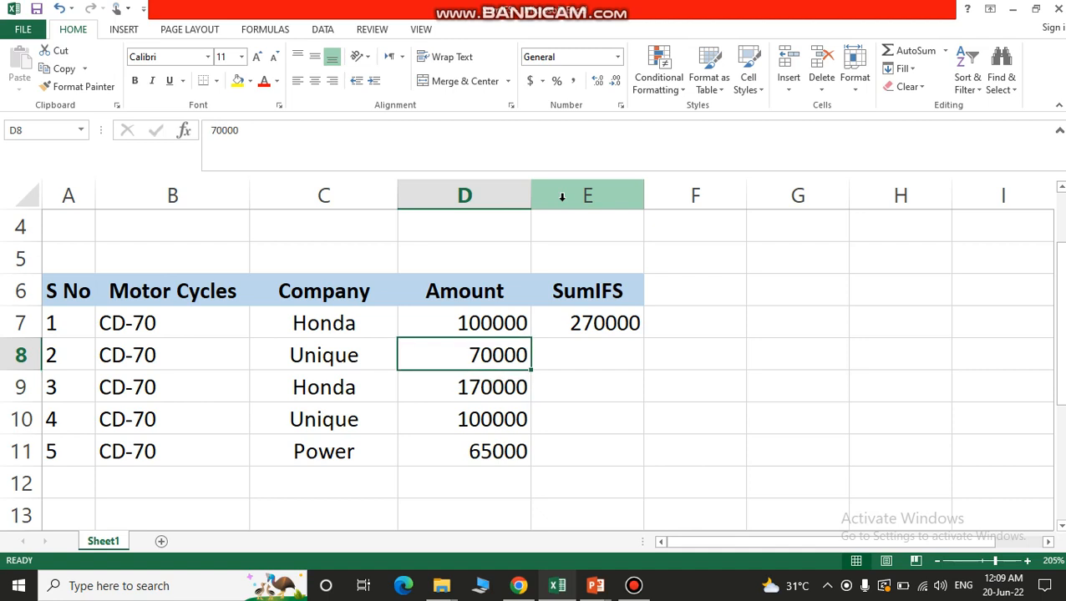
key("Up")
key("Right")
key("Left")
key("Right")
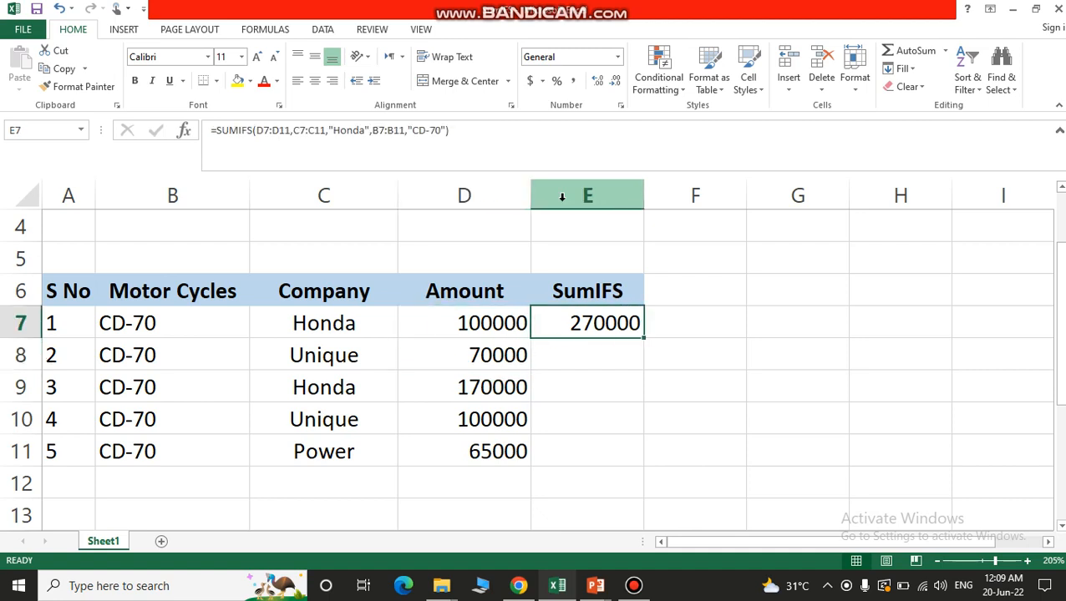
Step: Review the company and motorcycle entries in rows 7 and 8 that the two criteria ranges cover
key("Left")
key("Left")
key("Left")
key("Right")
key("Down")
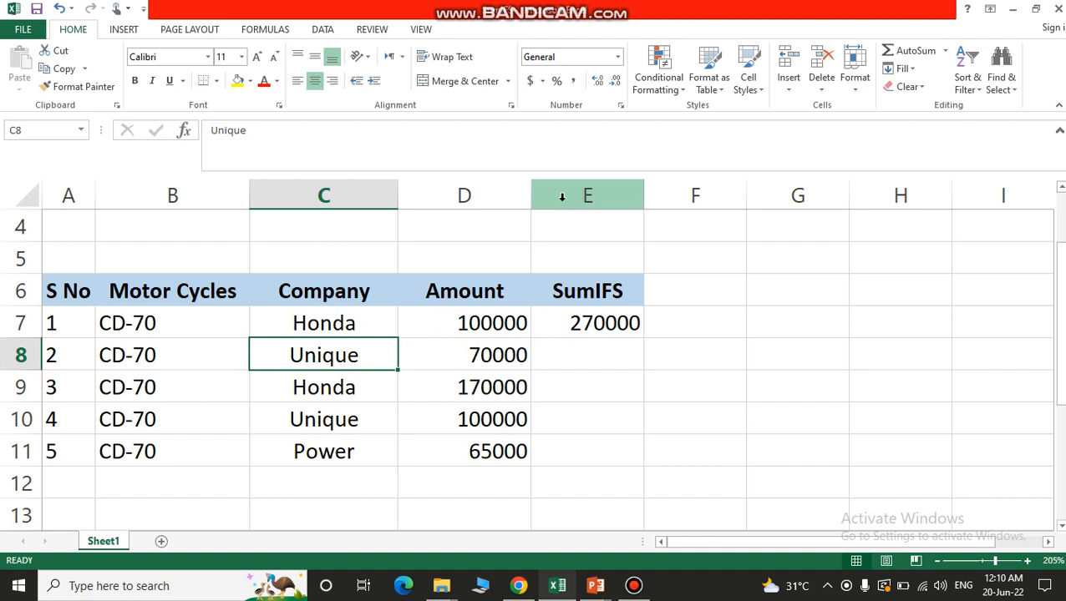
key("Up")
key("Right")
key("Left")
key("Down")
key("Left")
key("Up")
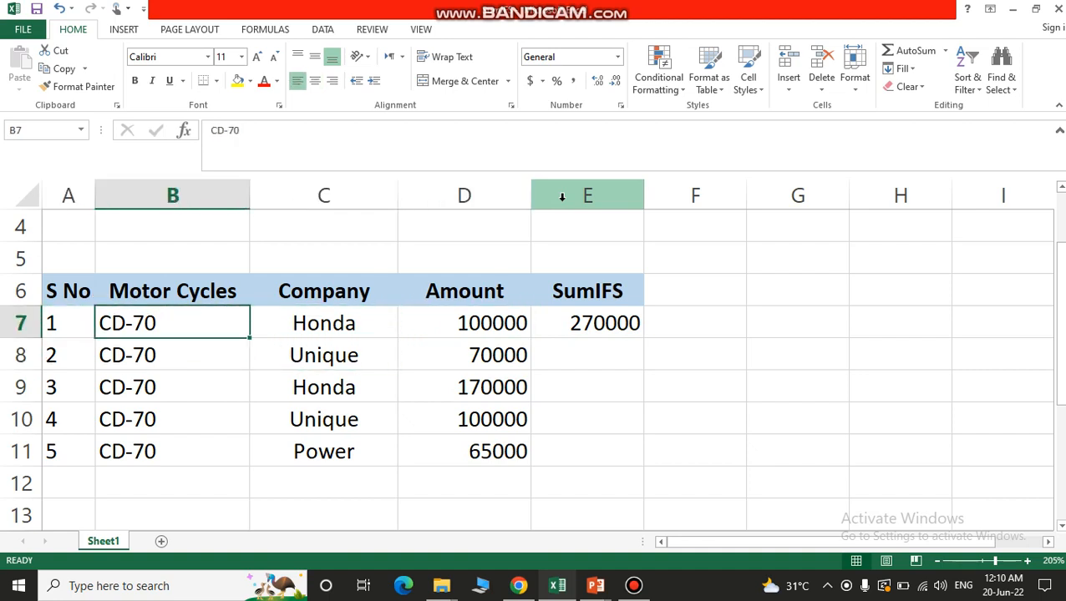
Step: Highlight the table's data rows from A7 and review row 7 across to the SUMIFS formula in E7
key("Left")
key("ctrl+shift+Right")
key("shift+Down")
key("shift+Down")
key("shift+Down")
key("shift+Down")
key("Right")
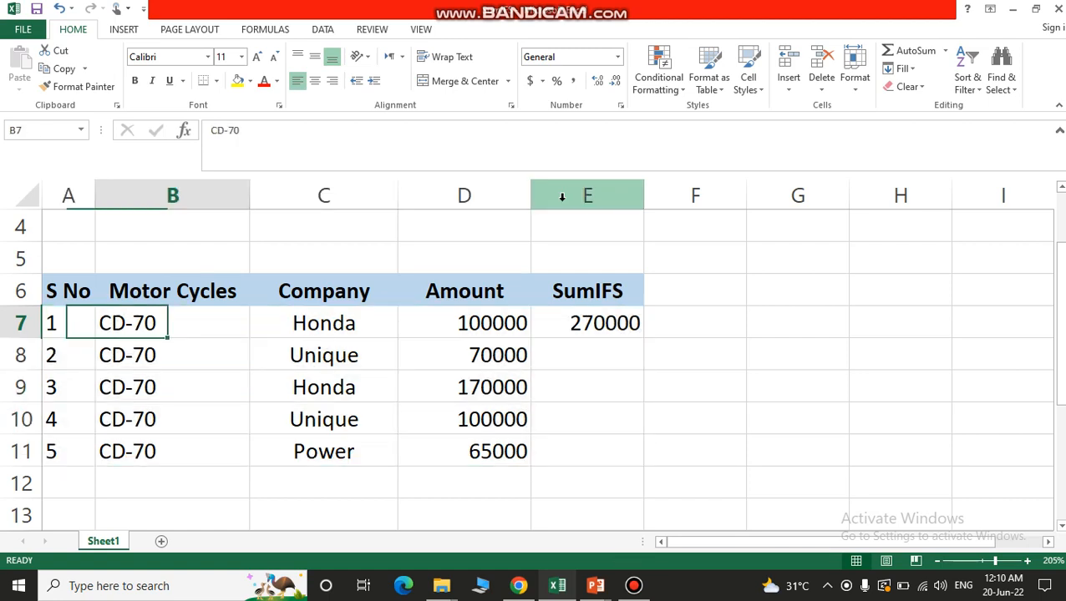
key("Left")
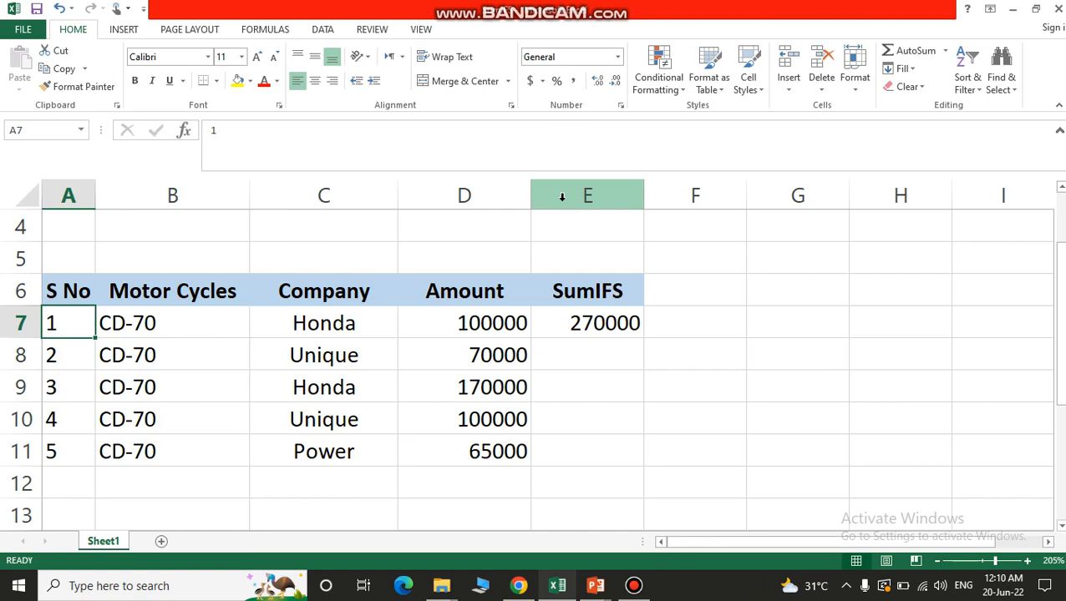
key("Right")
key("Right")
key("Right")
key("Right")
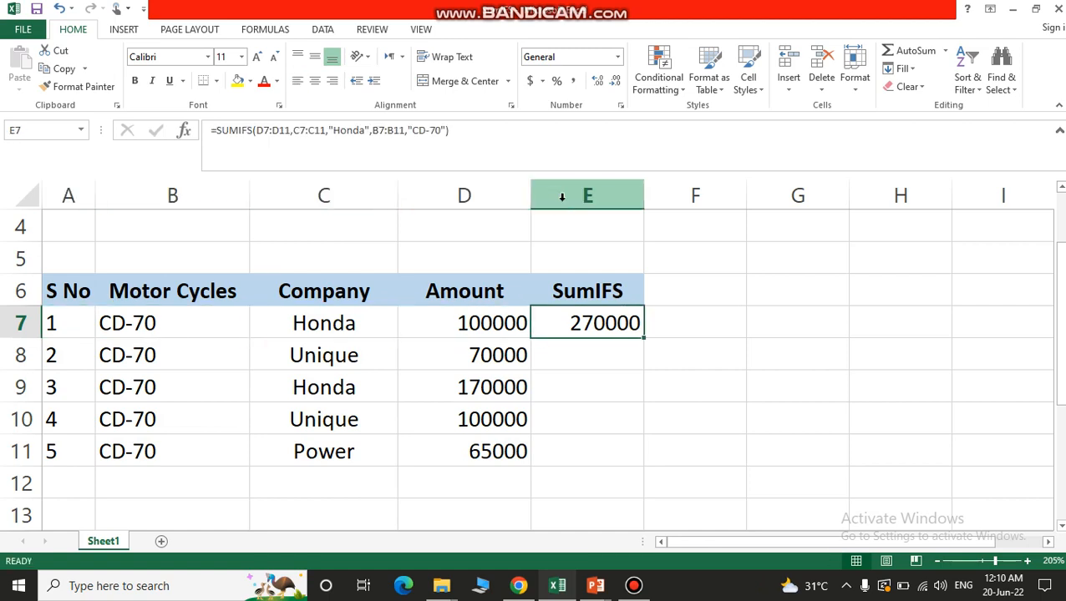
Step: Recheck the motorcycle, company and amount in row 7 alongside the SUMIFS result in E7
key("Left")
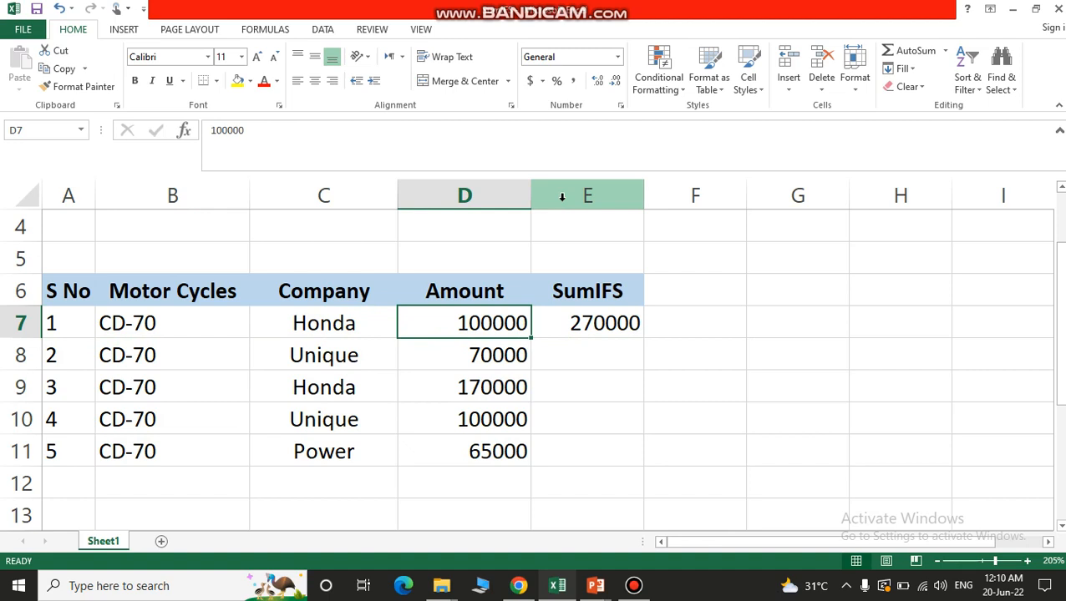
key("Left")
key("Left")
key("Right")
key("Right")
key("Left")
key("Left")
key("Left")
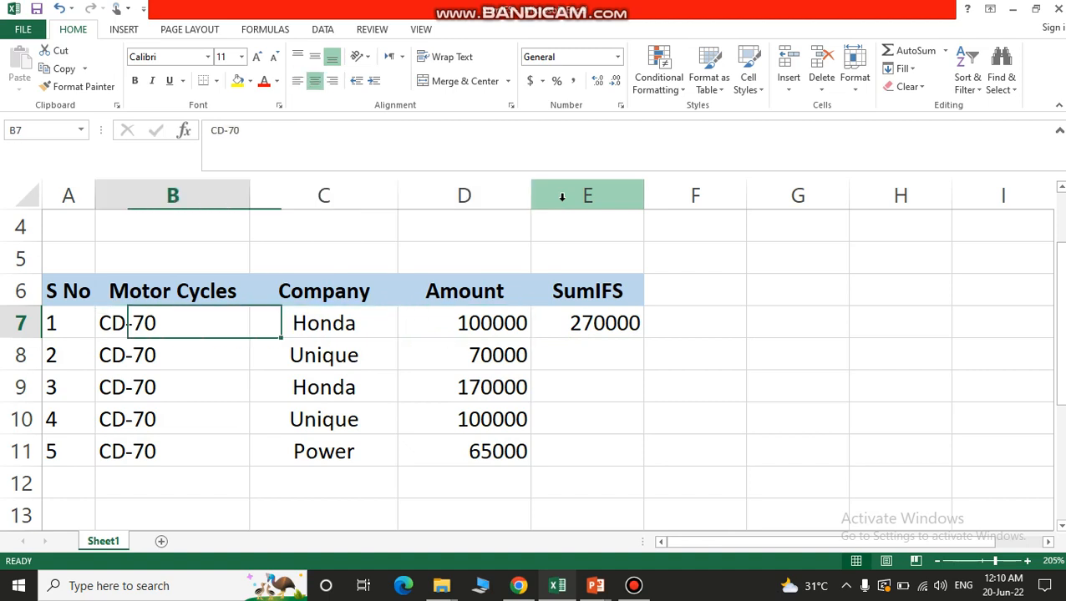
key("Right")
key("Right")
key("Right")
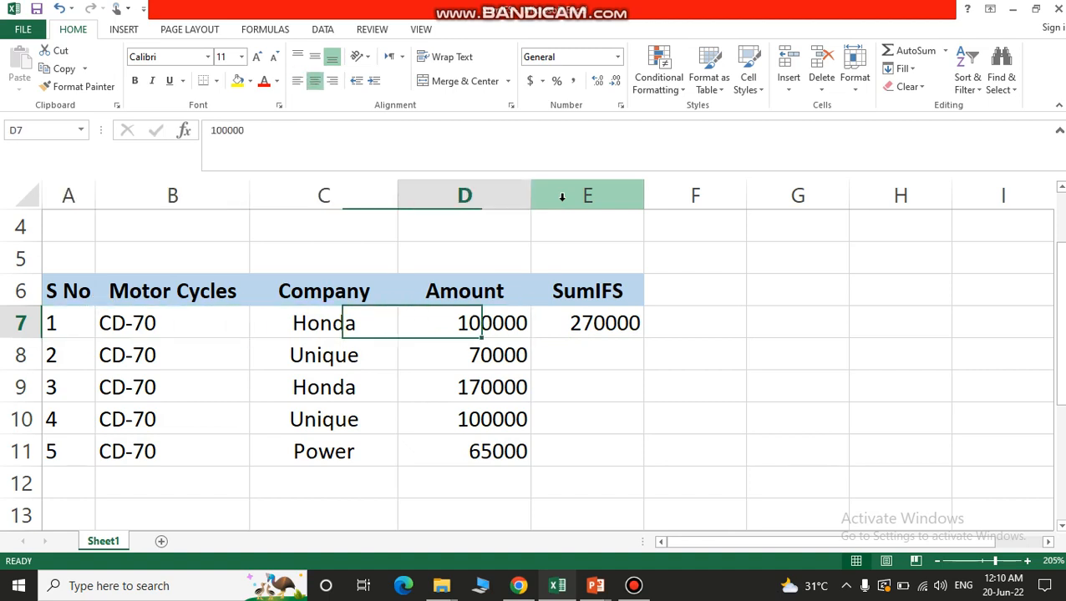
key("Right")
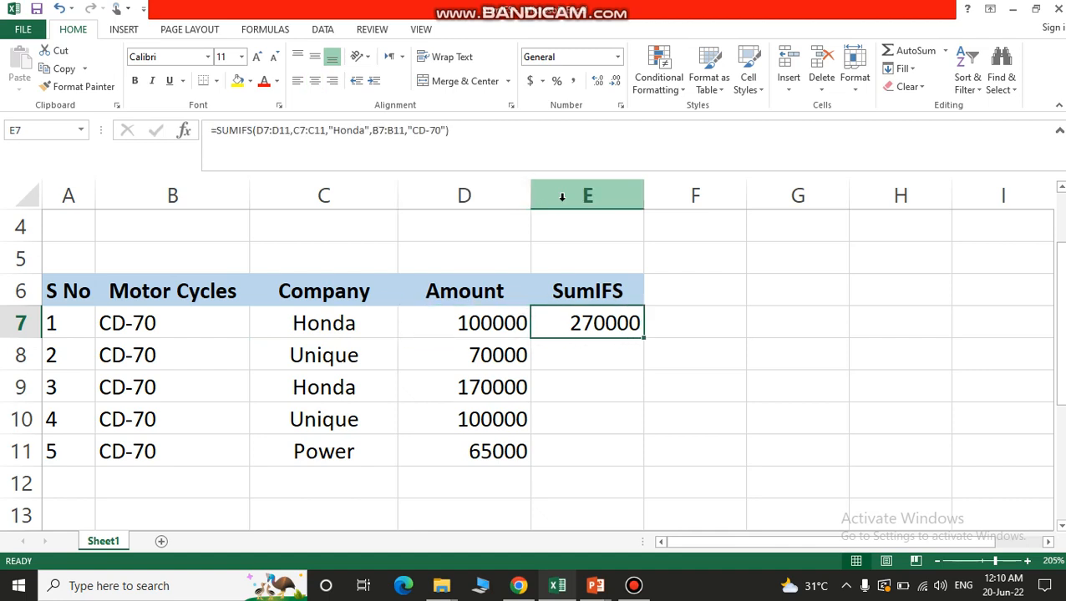
key("Left")
key("Right")
key("Left")
key("Right")
Step: Switch to the PowerPoint slide show with the SUMIFS syntax
key("alt+Tab")
key("Tab")
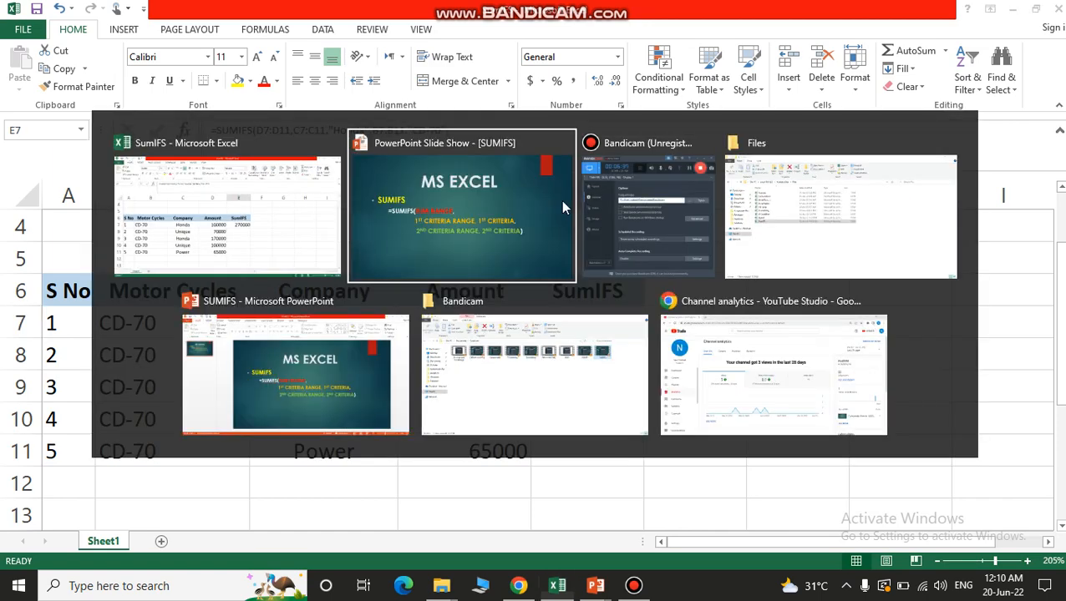